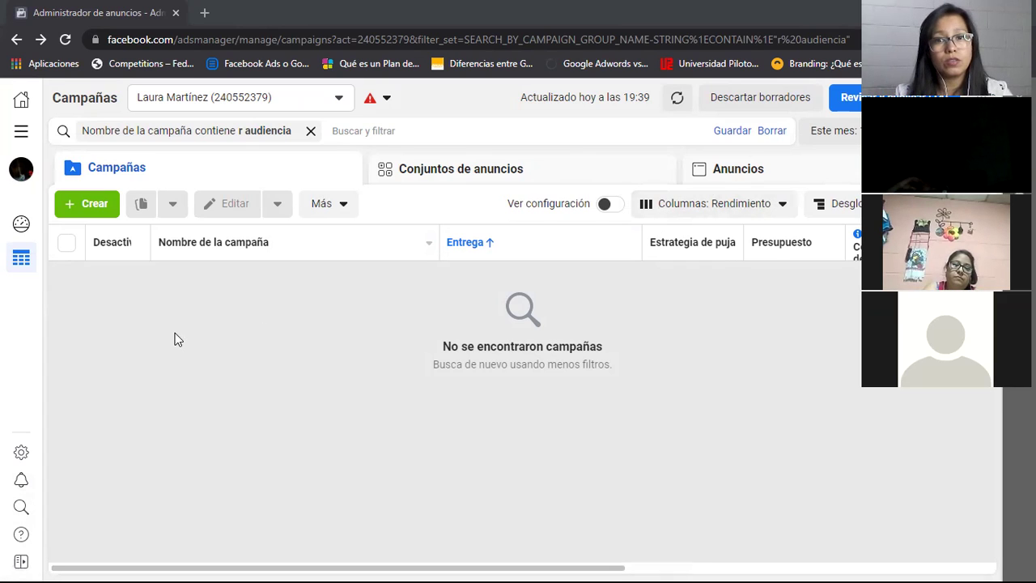
# Create a new campaign with the objective Reconocimiento de marca
pyautogui.click(91, 212)
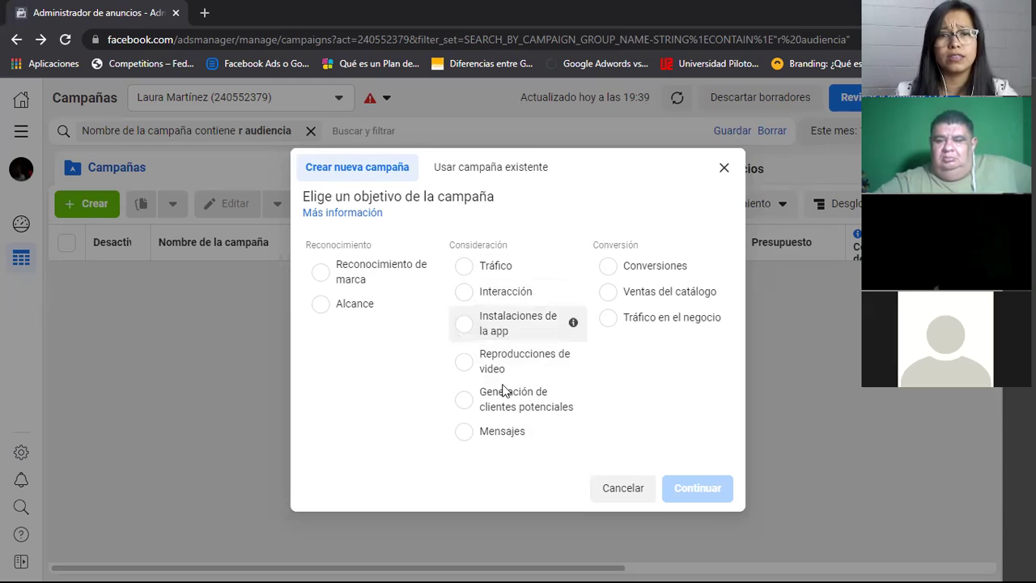
pyautogui.click(343, 276)
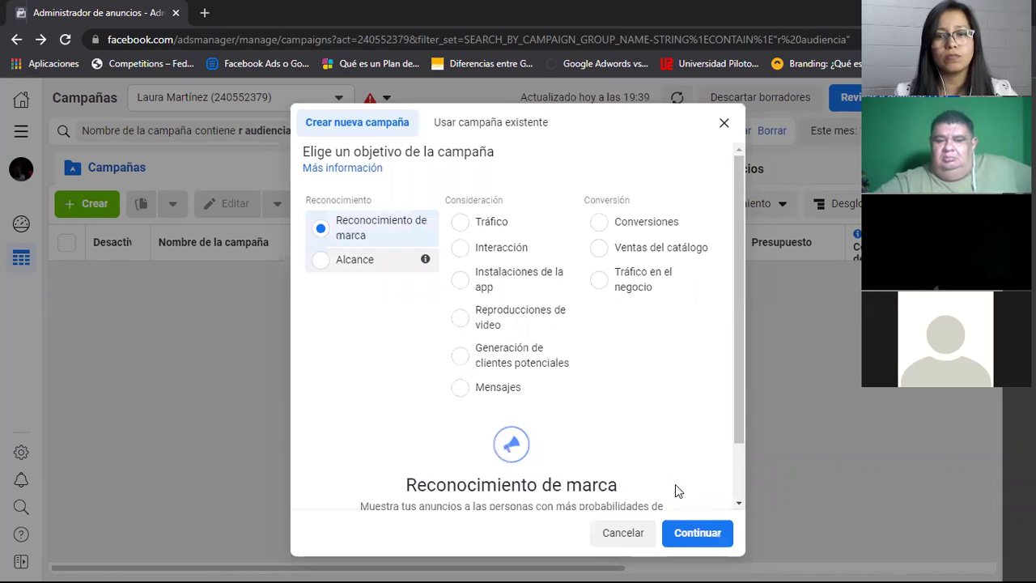
pyautogui.press('Return')
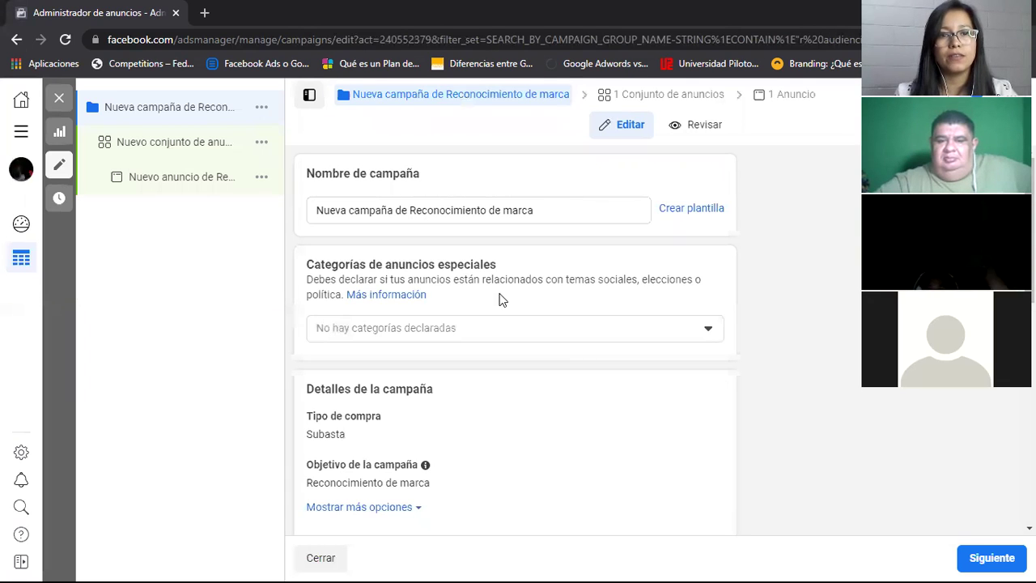
# Examine the new campaign's special ad categories, campaign details, A/B test and budget optimization settings
pyautogui.click(709, 332)
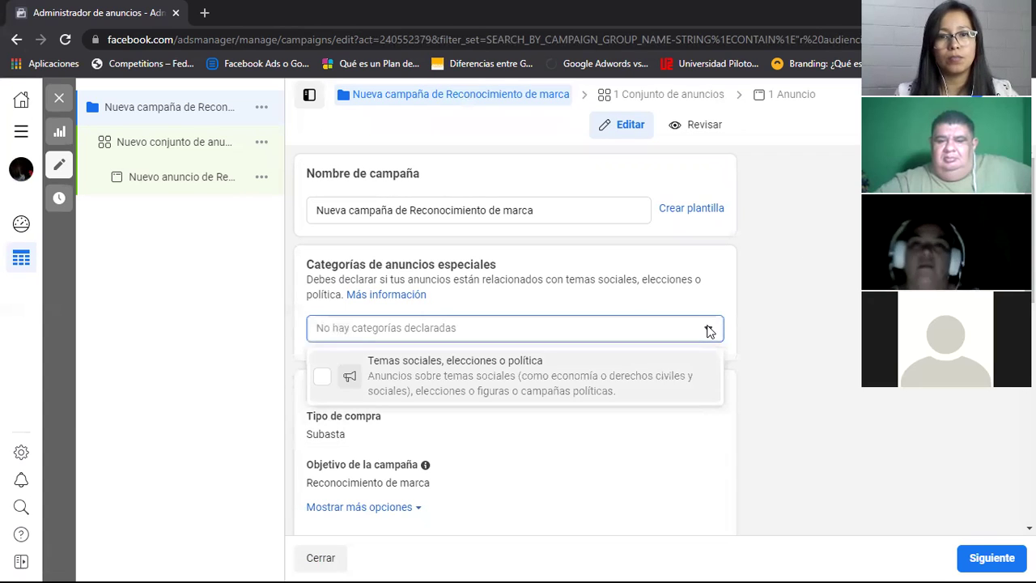
pyautogui.click(709, 331)
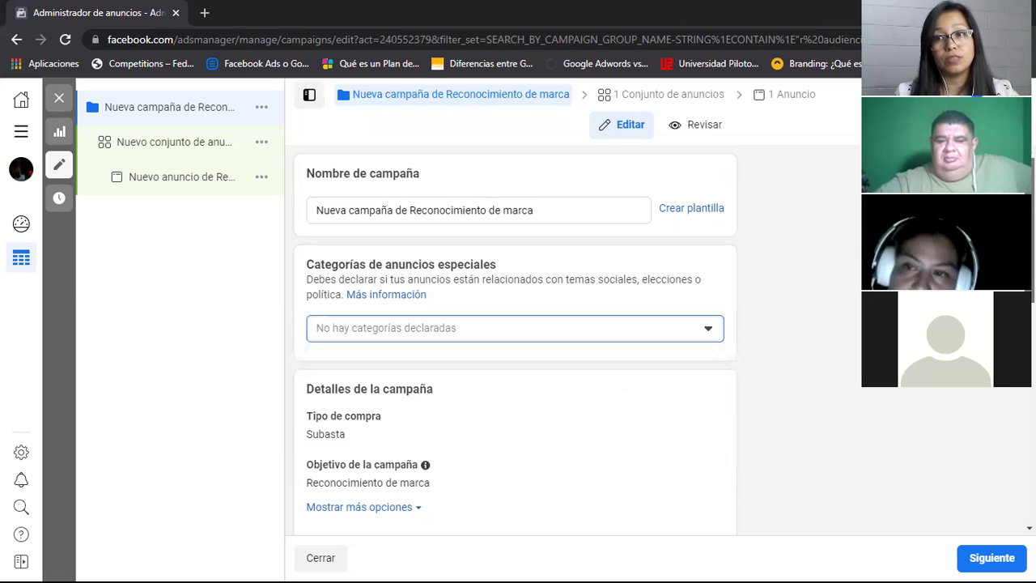
pyautogui.scroll(-2, 516, 340)
pyautogui.scroll(-1, 516, 340)
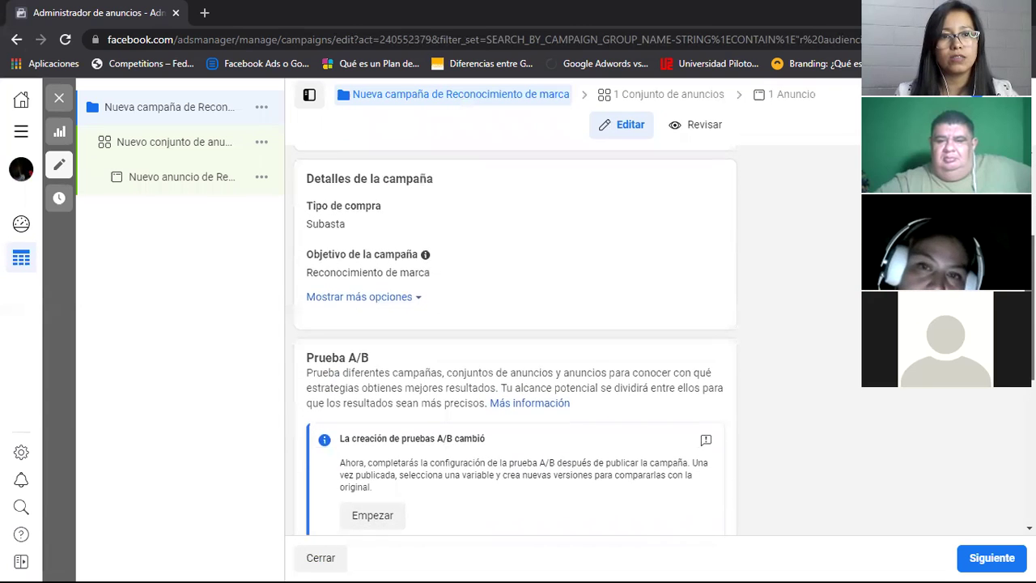
pyautogui.scroll(-1, 516, 340)
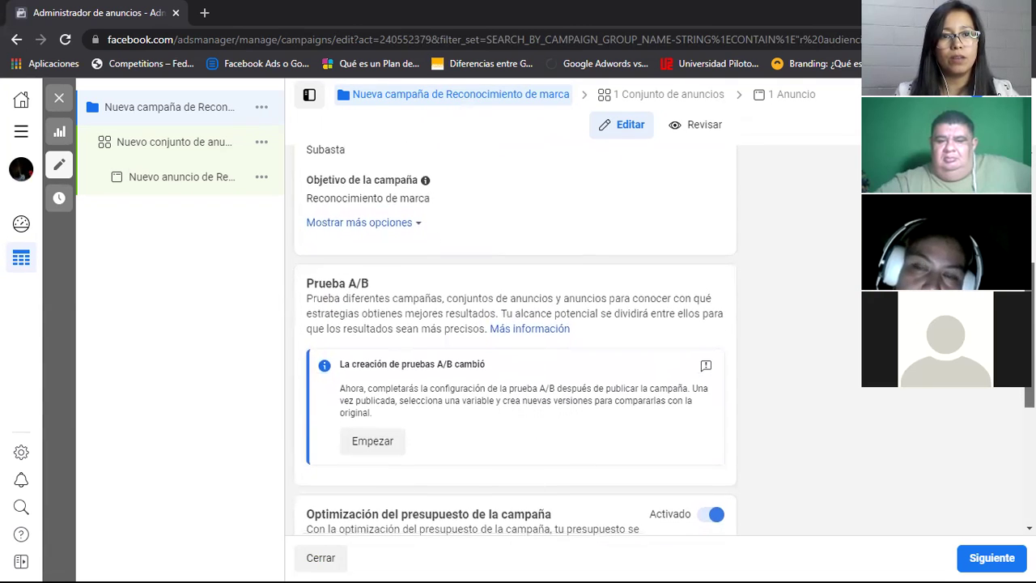
pyautogui.scroll(-1, 515, 340)
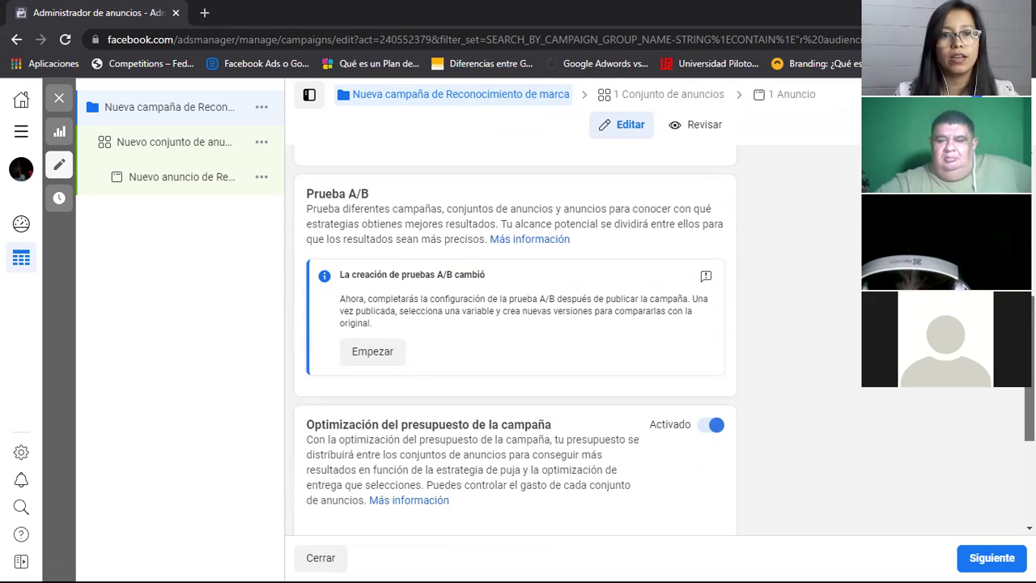
pyautogui.scroll(-1, 516, 340)
pyautogui.scroll(-1, 516, 340)
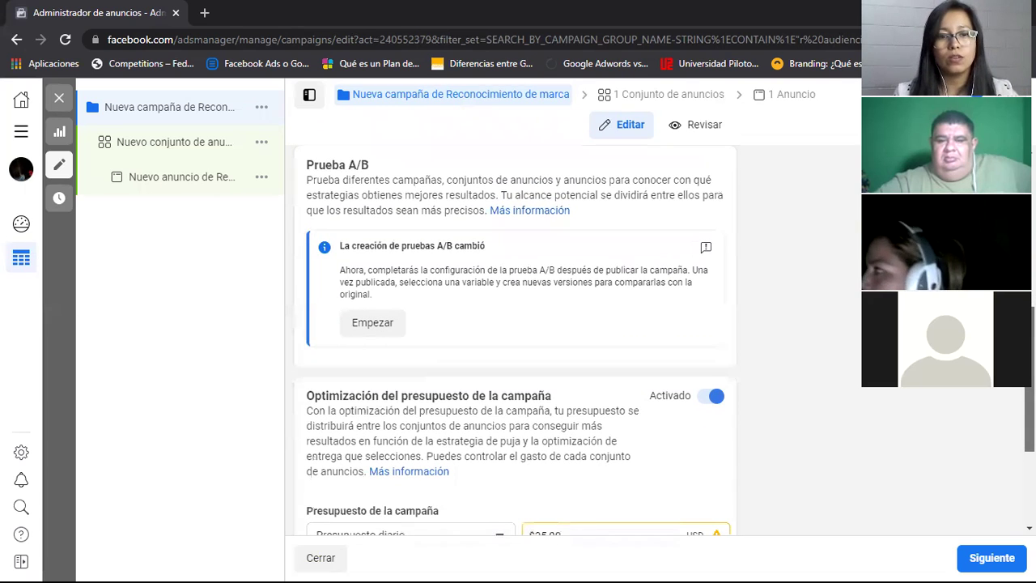
pyautogui.scroll(-4, 515, 341)
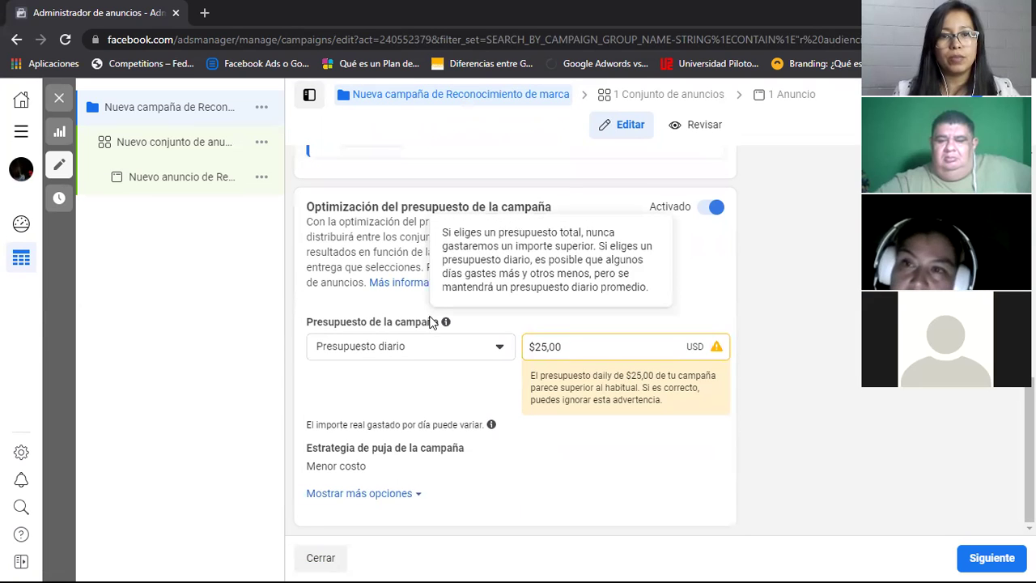
# Re-enter the daily campaign budget as $25
pyautogui.click(548, 346)
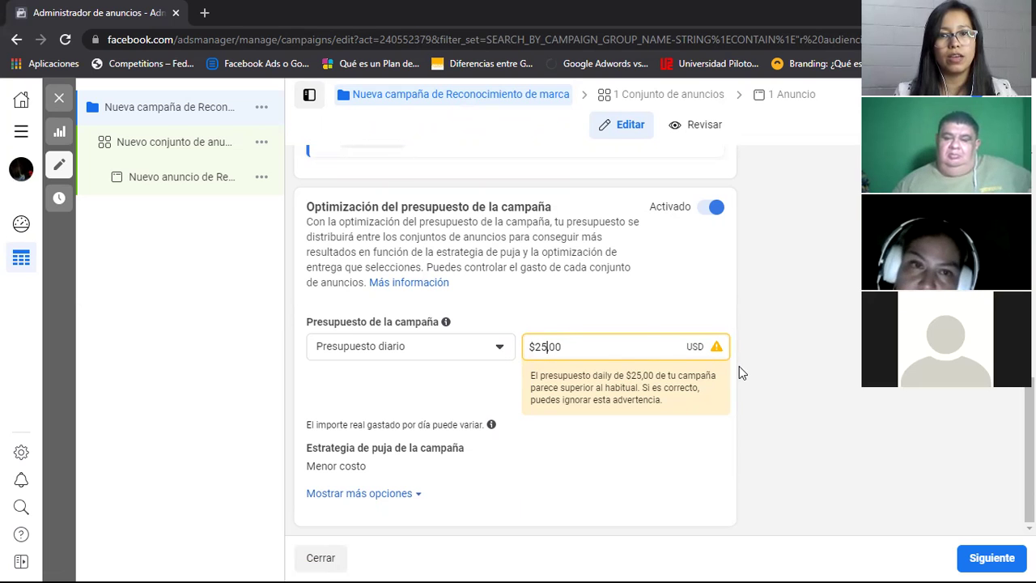
pyautogui.scroll(2, 739, 366)
pyautogui.scroll(-2, 847, 462)
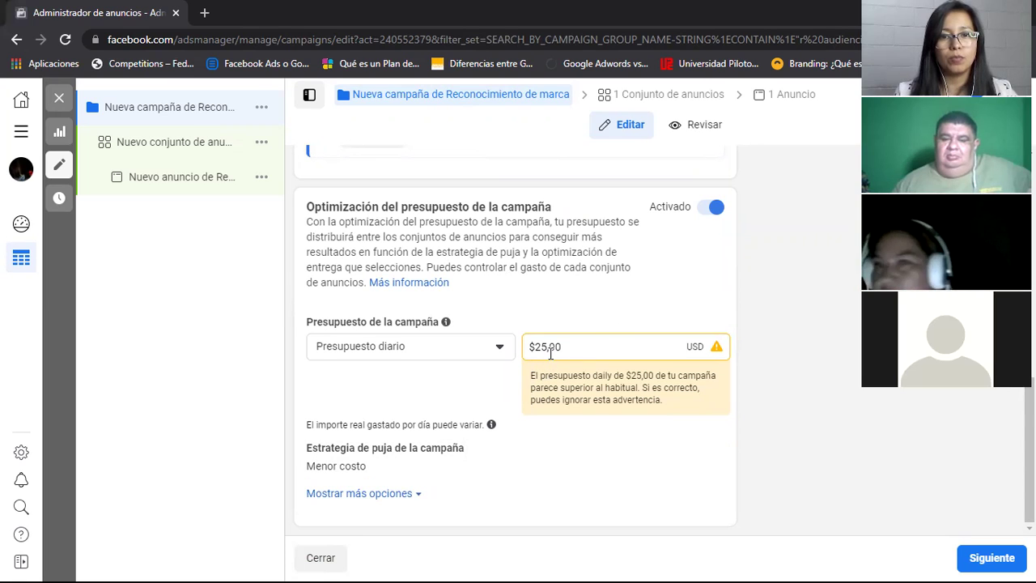
pyautogui.moveTo(562, 349); pyautogui.dragTo(535, 350)
pyautogui.write('2')
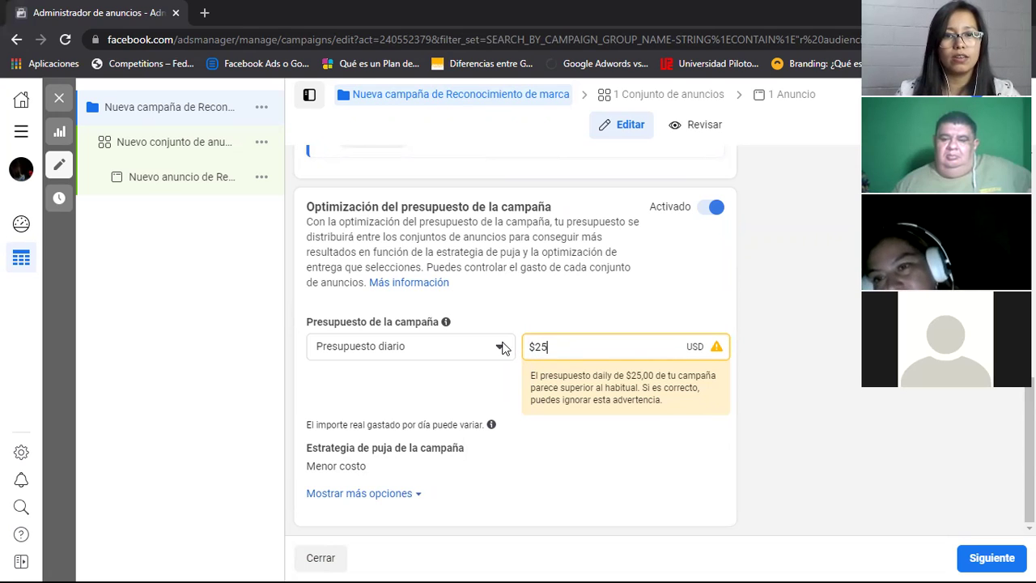
# Switch the campaign budget type to Presupuesto total and back to Presupuesto diario
pyautogui.click(502, 345)
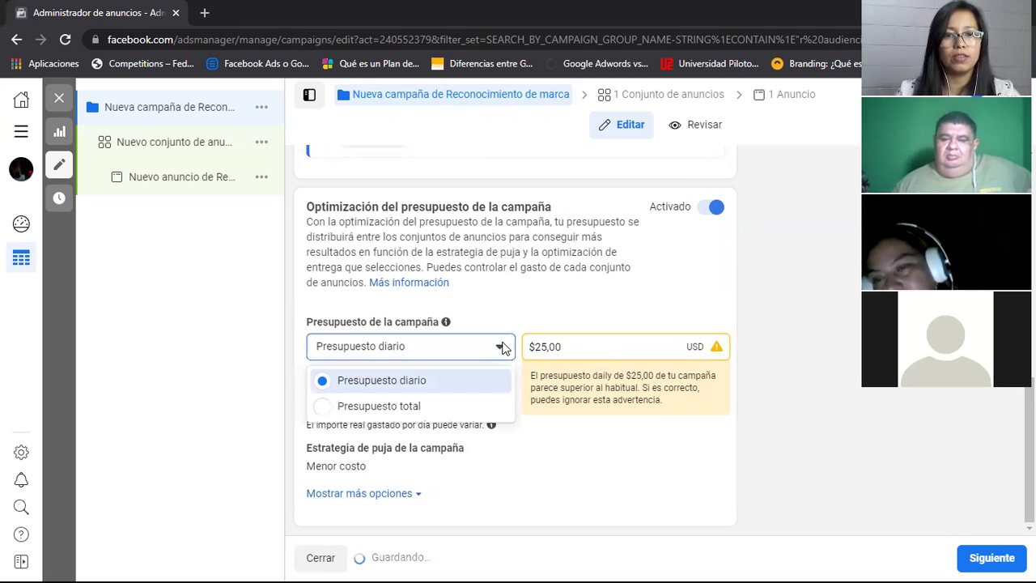
pyautogui.click(421, 406)
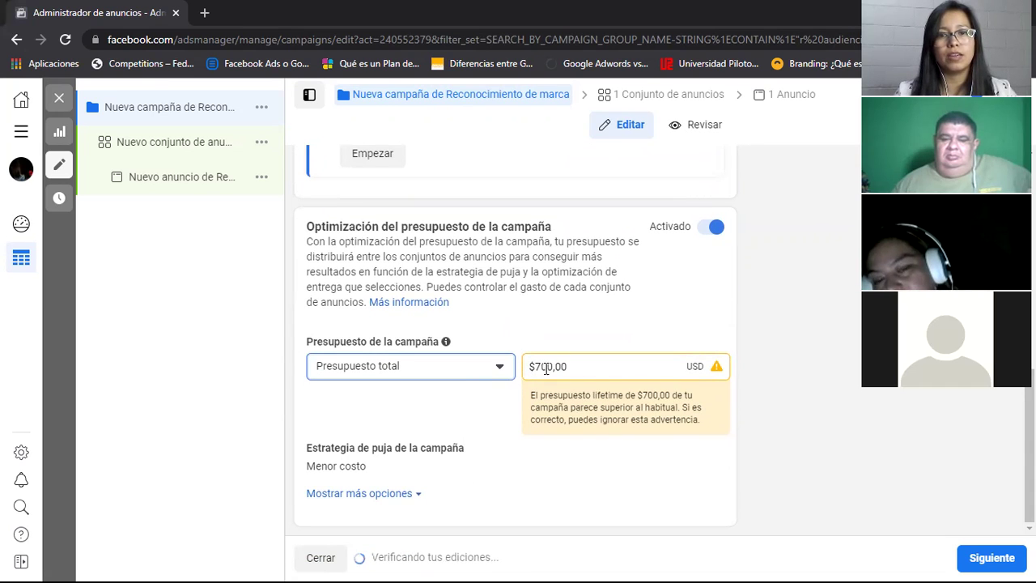
pyautogui.click(504, 369)
pyautogui.click(417, 399)
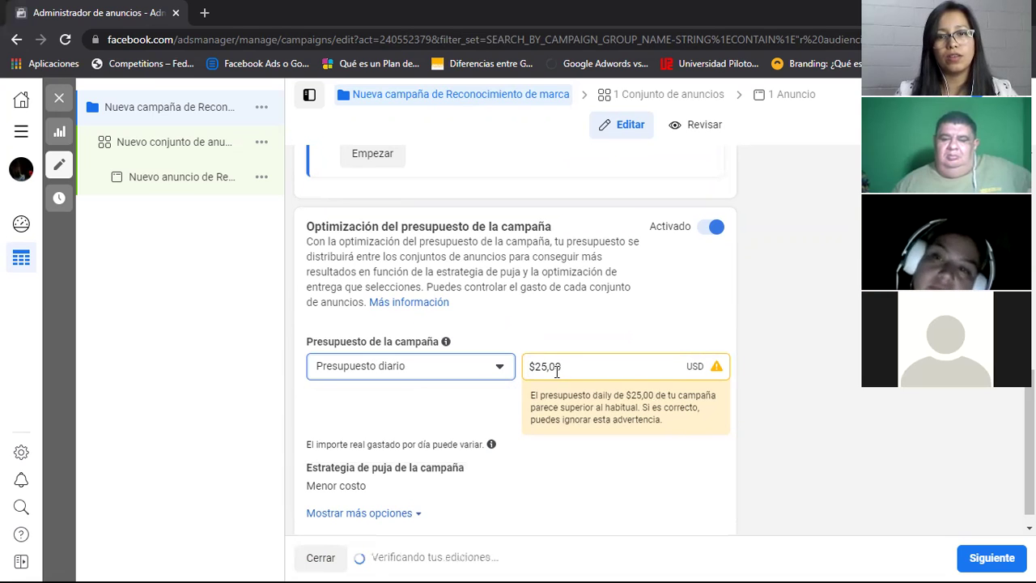
# Set the daily campaign budget to $5 and continue to the ad set
pyautogui.moveTo(566, 364); pyautogui.dragTo(532, 364)
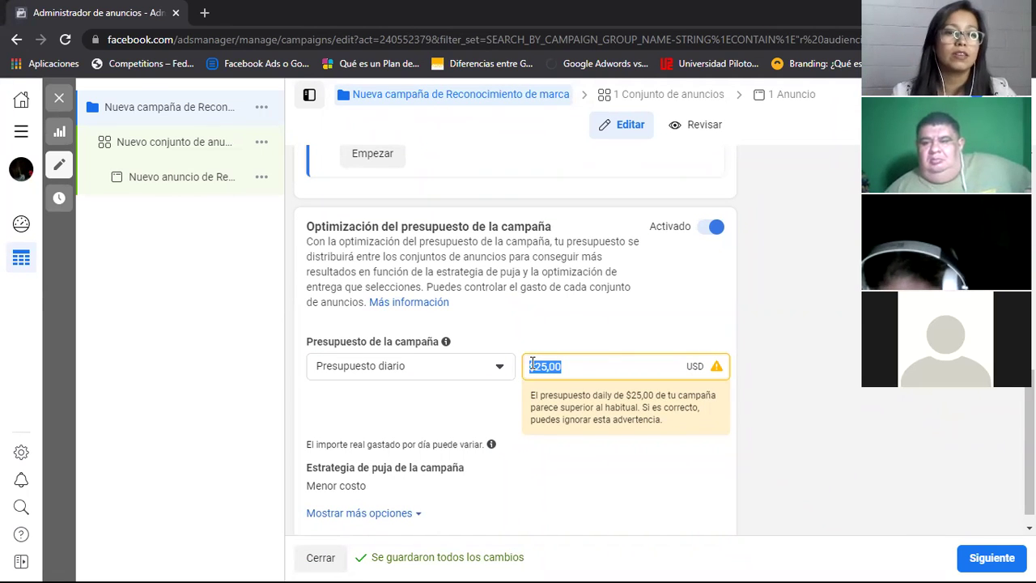
pyautogui.write('5')
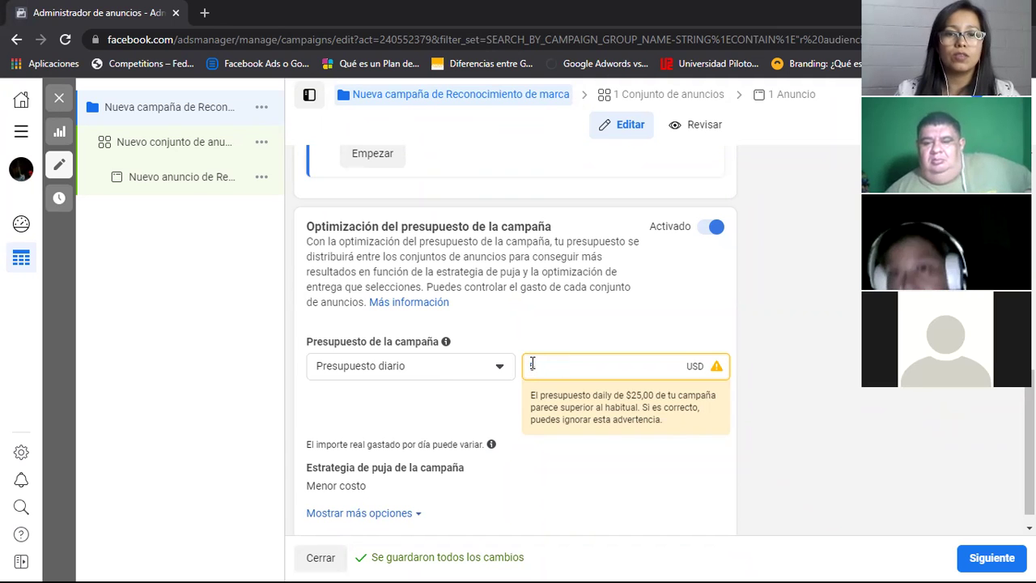
pyautogui.click(748, 427)
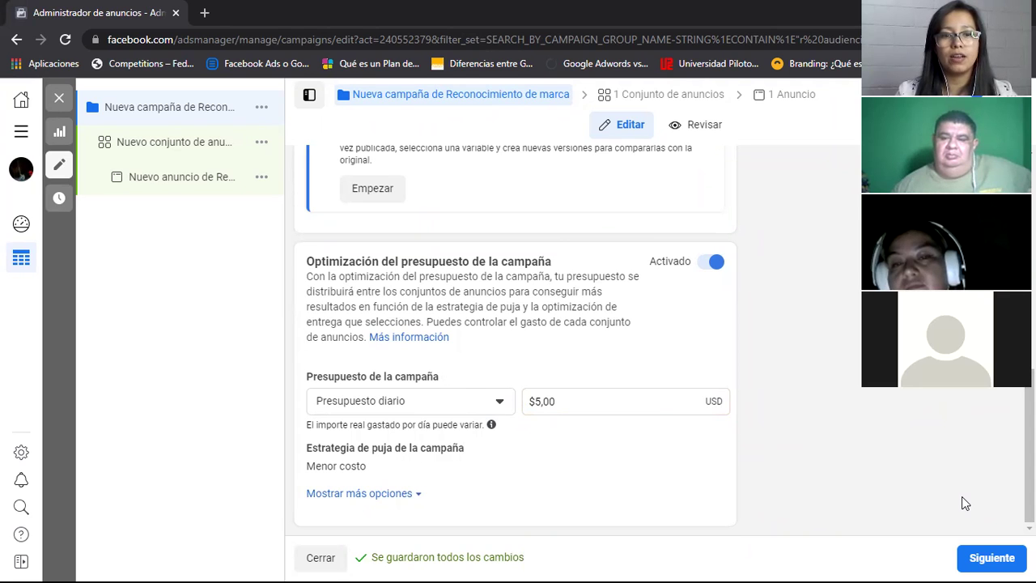
pyautogui.click(976, 559)
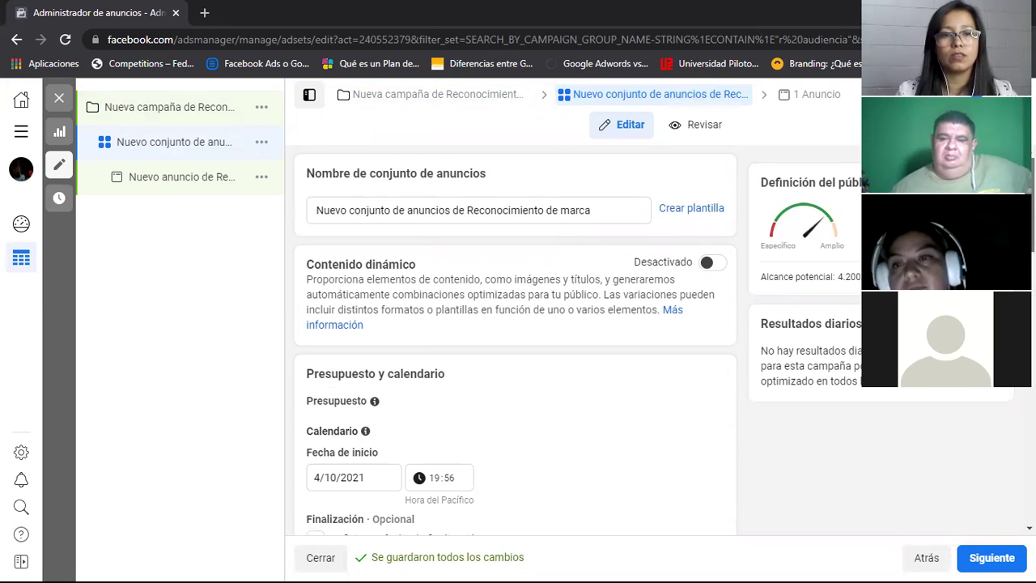
# Examine the ad set's start date calendar, audience, placements, and optimization and delivery settings
pyautogui.scroll(-1, 455, 429)
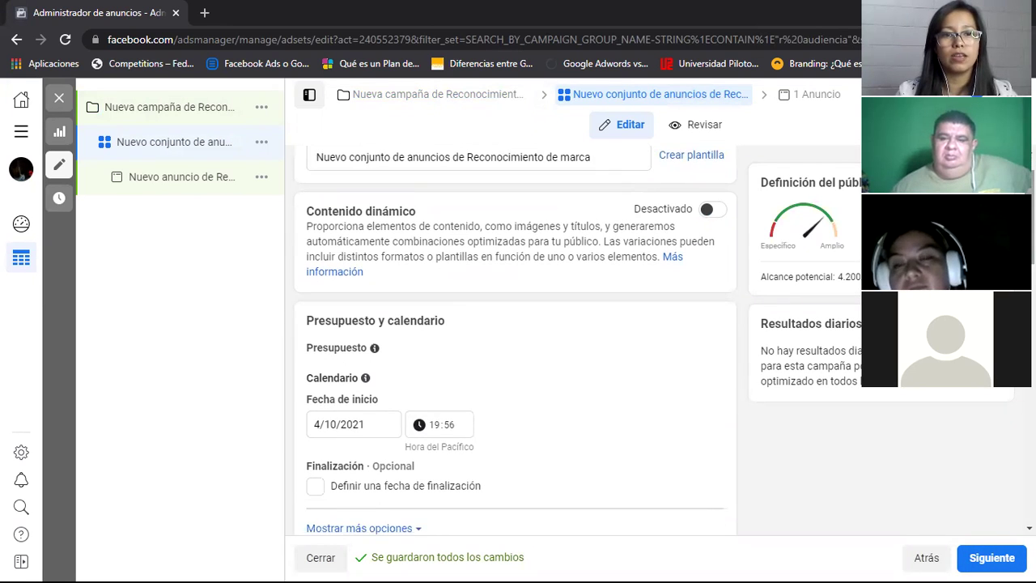
pyautogui.click(363, 427)
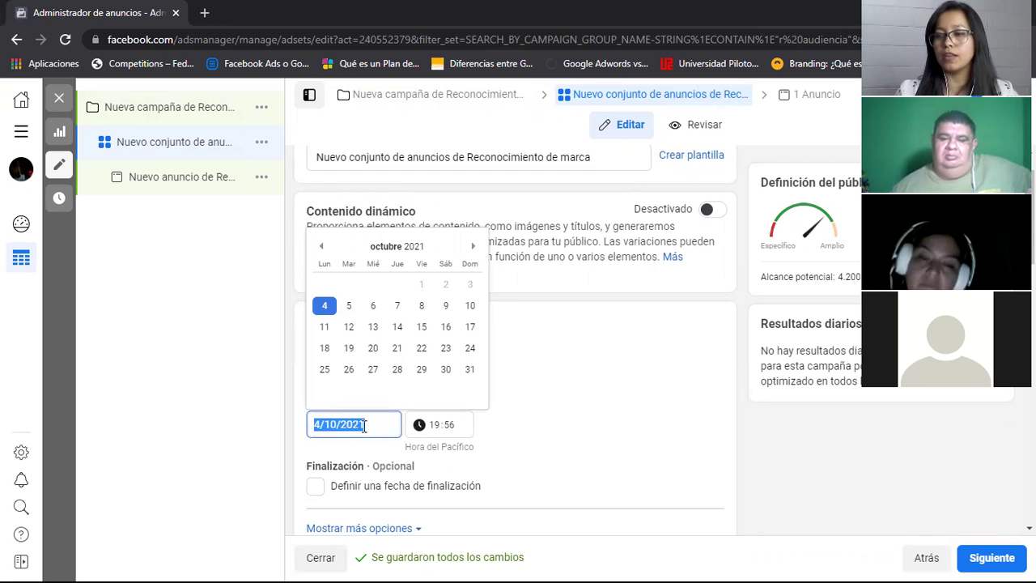
pyautogui.click(602, 413)
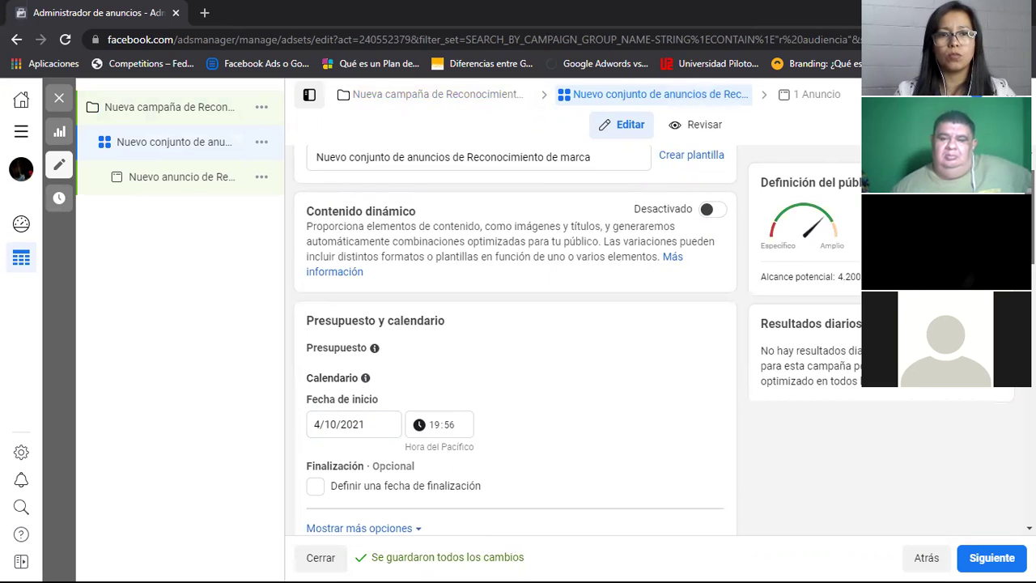
pyautogui.scroll(-3, 516, 340)
pyautogui.scroll(-2, 530, 332)
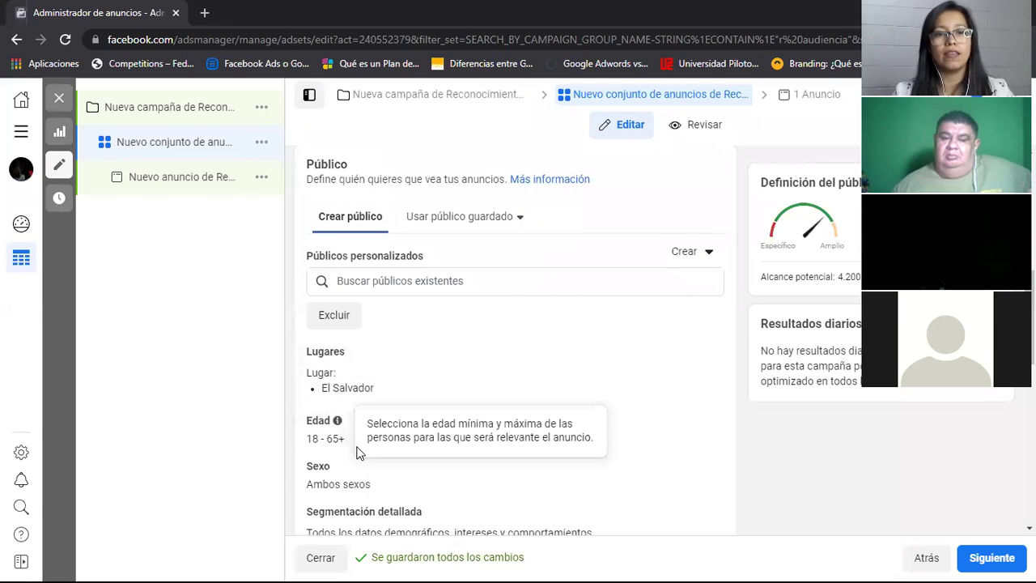
pyautogui.scroll(-4, 527, 270)
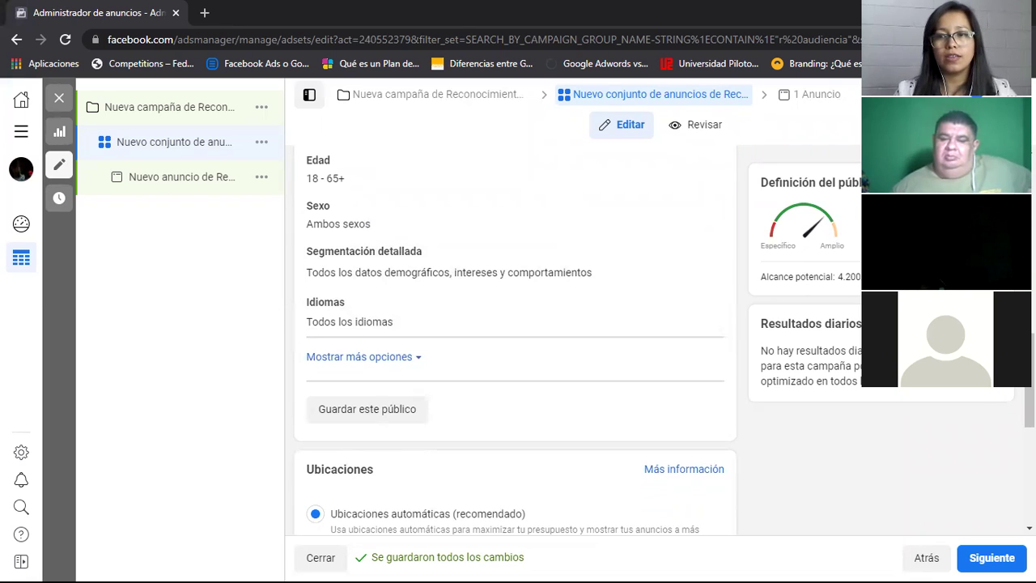
pyautogui.scroll(-2, 515, 340)
pyautogui.scroll(-2, 515, 340)
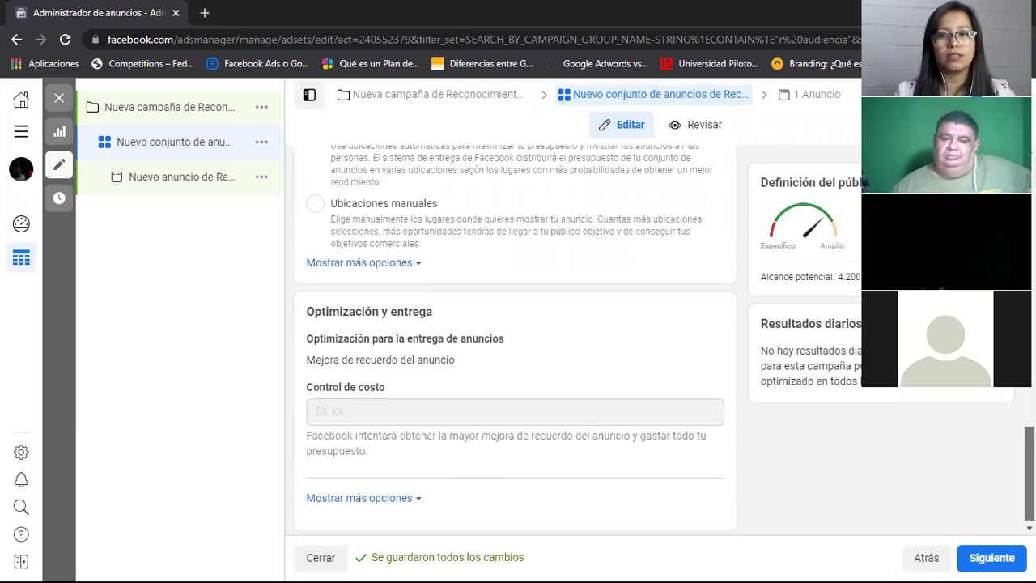
pyautogui.scroll(8, 514, 340)
# Continue to the ad and choose CentroBasket News as its Facebook page
pyautogui.click(982, 555)
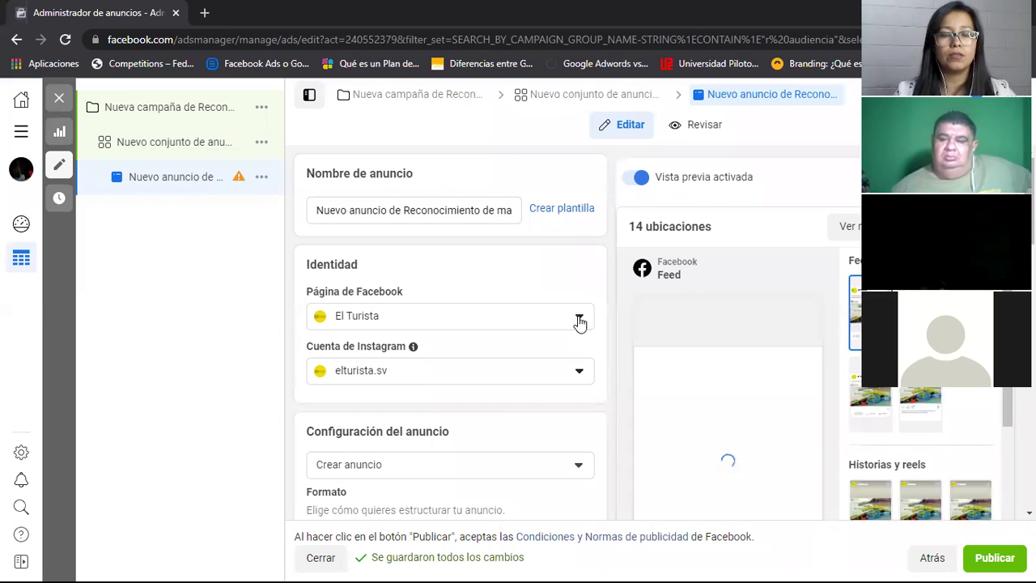
pyautogui.click(581, 321)
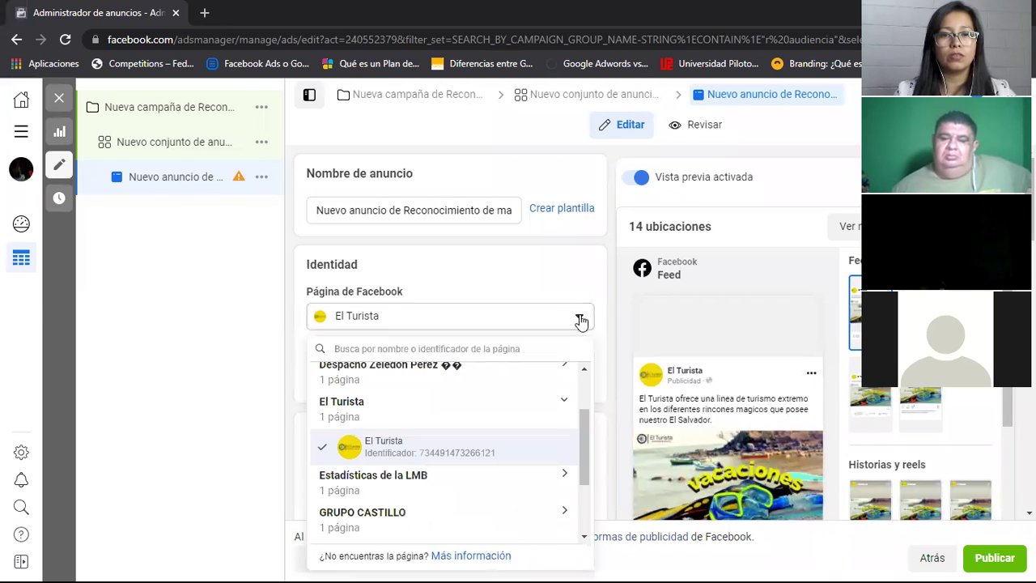
pyautogui.click(582, 321)
pyautogui.click(581, 320)
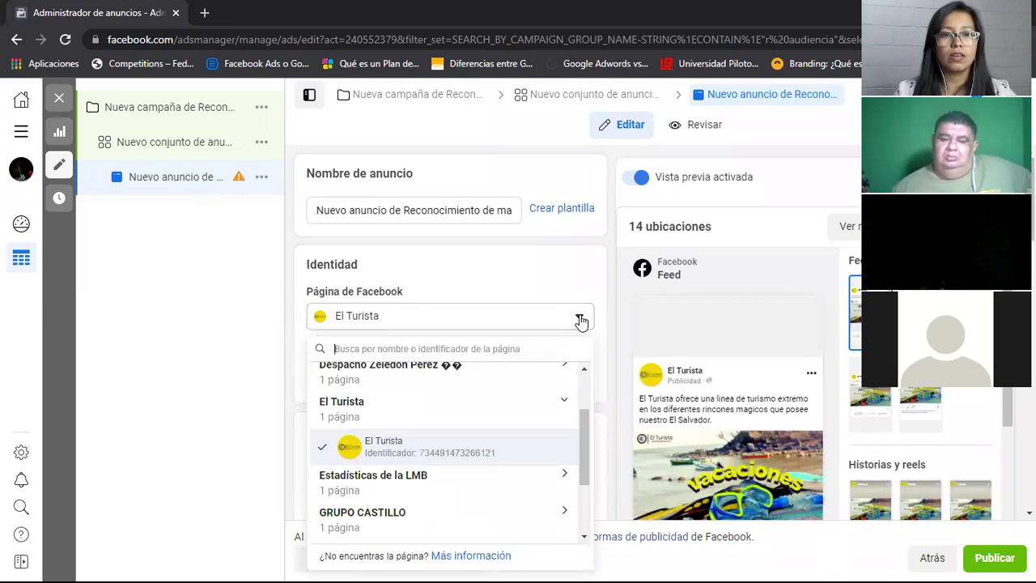
pyautogui.scroll(-5, 583, 394)
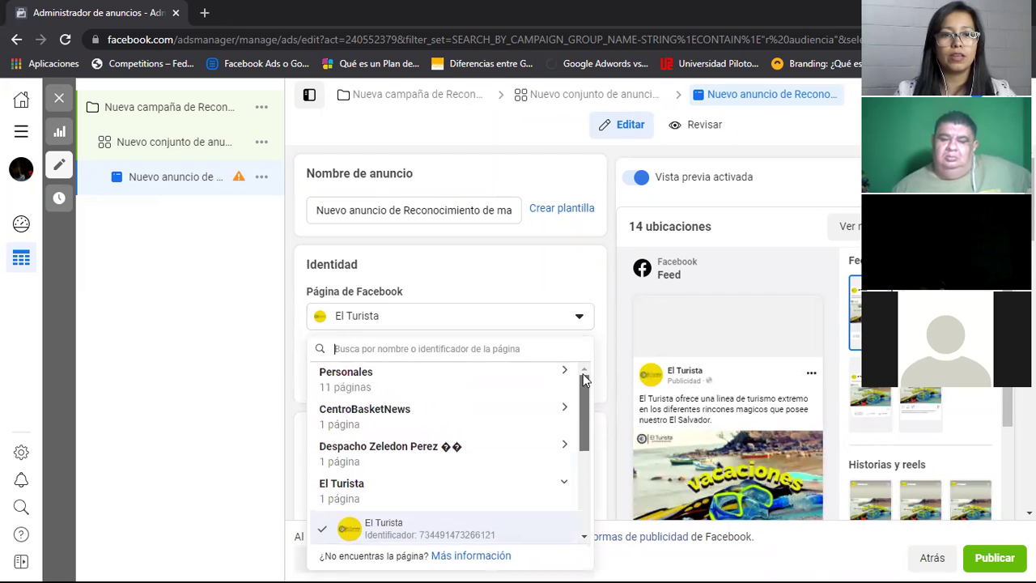
pyautogui.moveTo(577, 477); pyautogui.dragTo(579, 395)
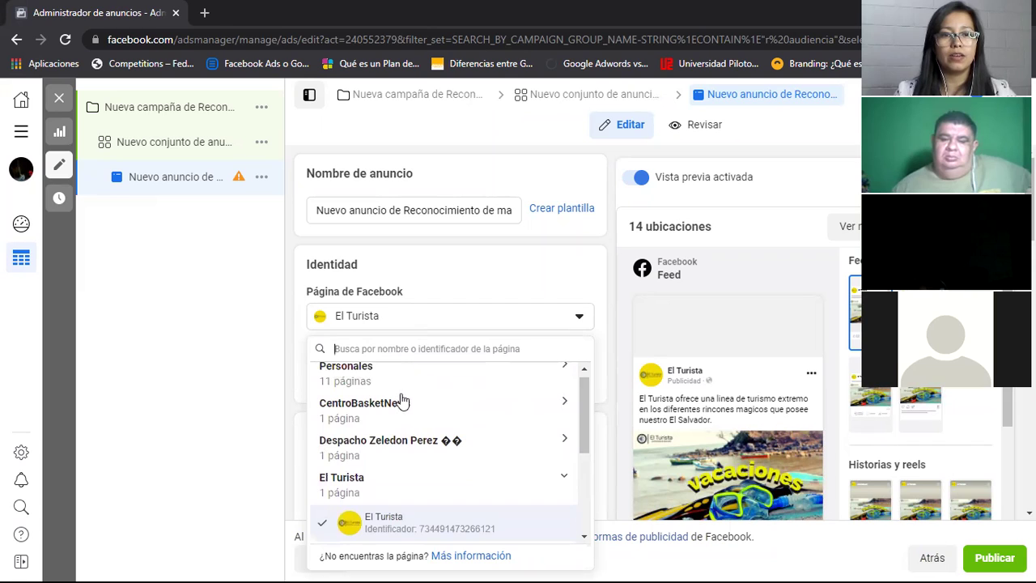
pyautogui.click(400, 405)
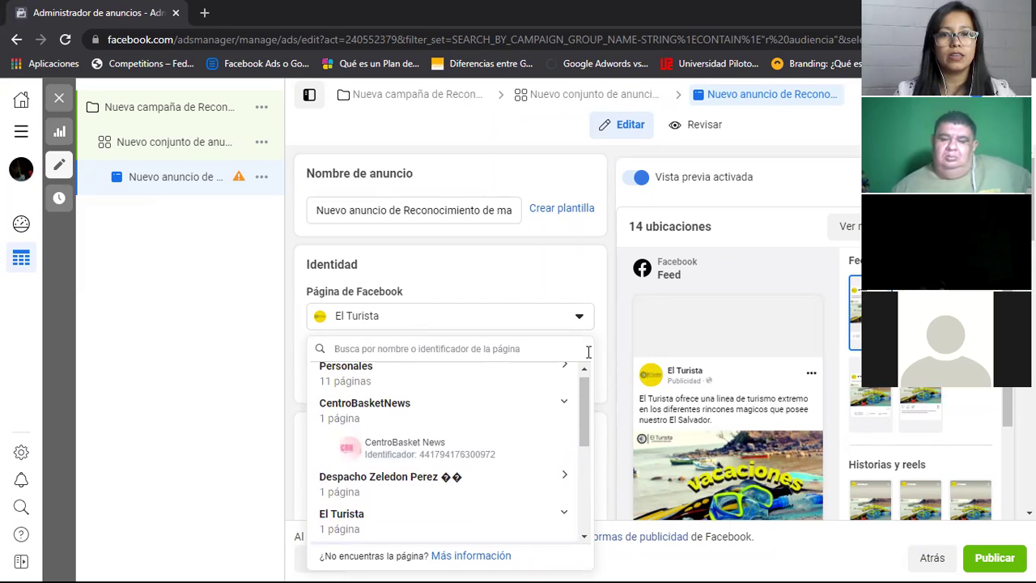
pyautogui.click(402, 451)
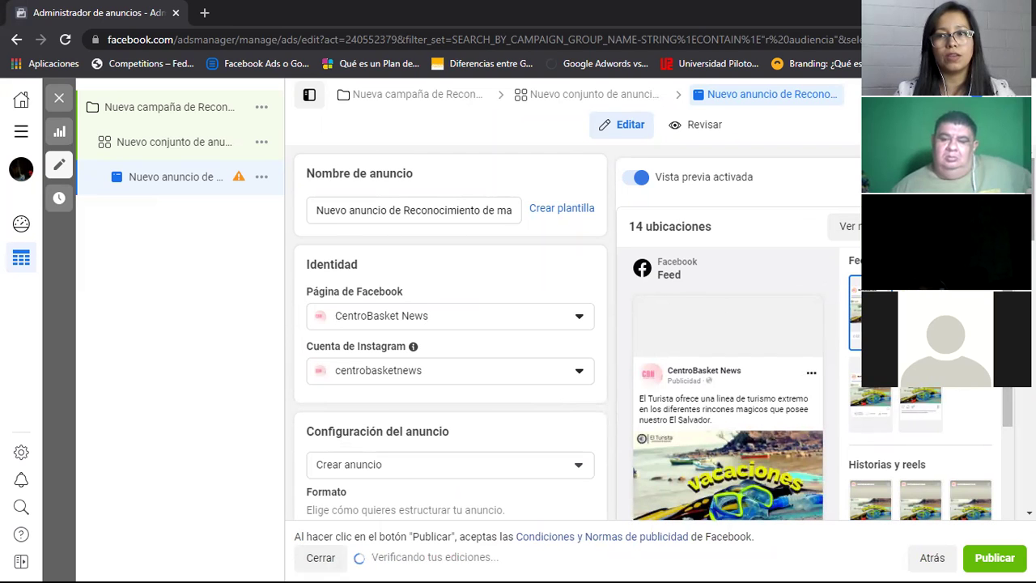
# Examine the ad's format options, its multimedia content by placement, and the editing options for that content
pyautogui.scroll(-3, 451, 332)
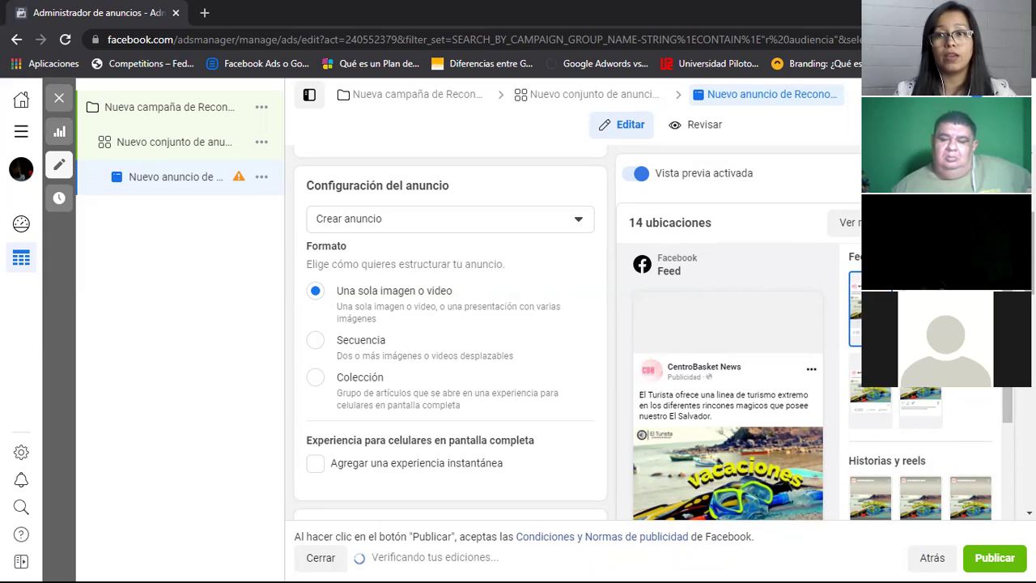
pyautogui.scroll(-3, 451, 332)
pyautogui.scroll(-5, 451, 332)
pyautogui.scroll(-2, 451, 332)
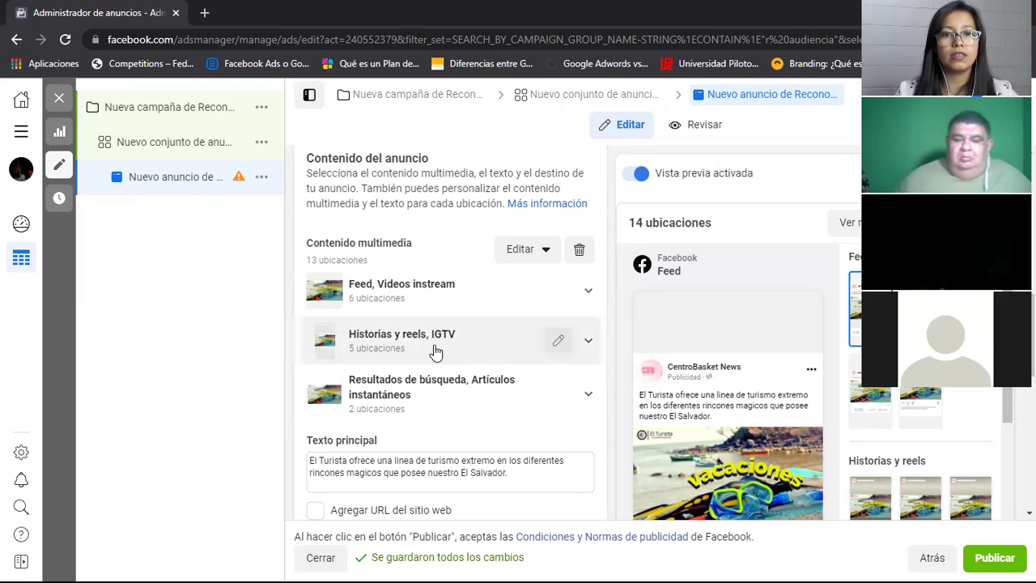
pyautogui.moveTo(385, 439)
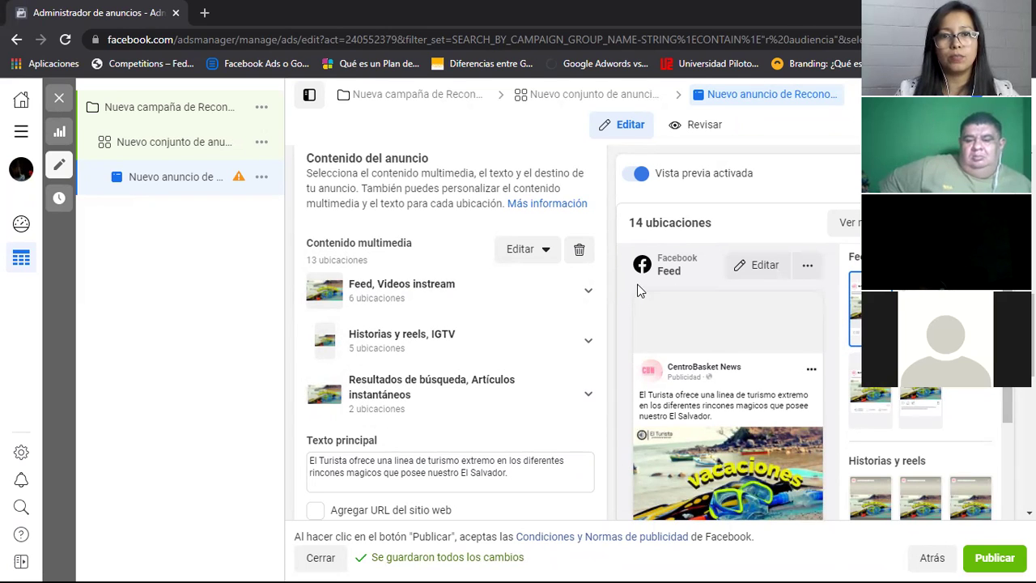
pyautogui.click(545, 253)
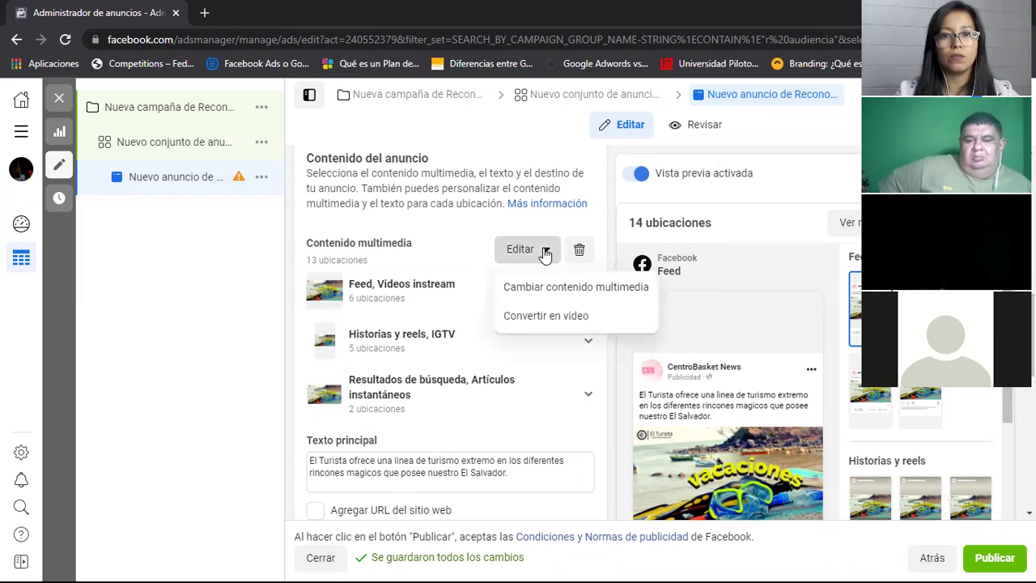
pyautogui.click(545, 253)
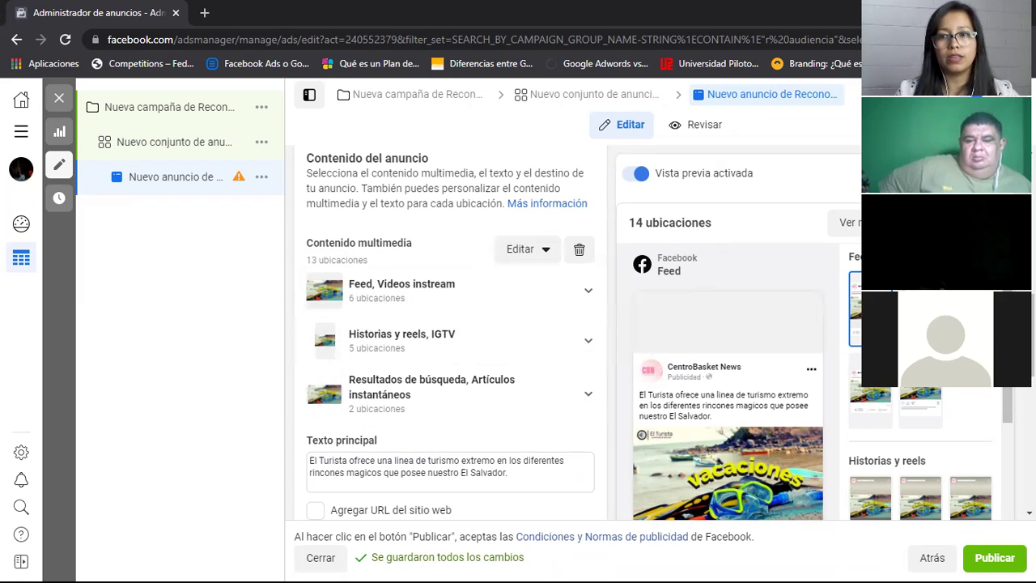
# Look over the ad's main text, languages and tracking sections and publish the campaign, ad set and ad
pyautogui.scroll(-3, 450, 340)
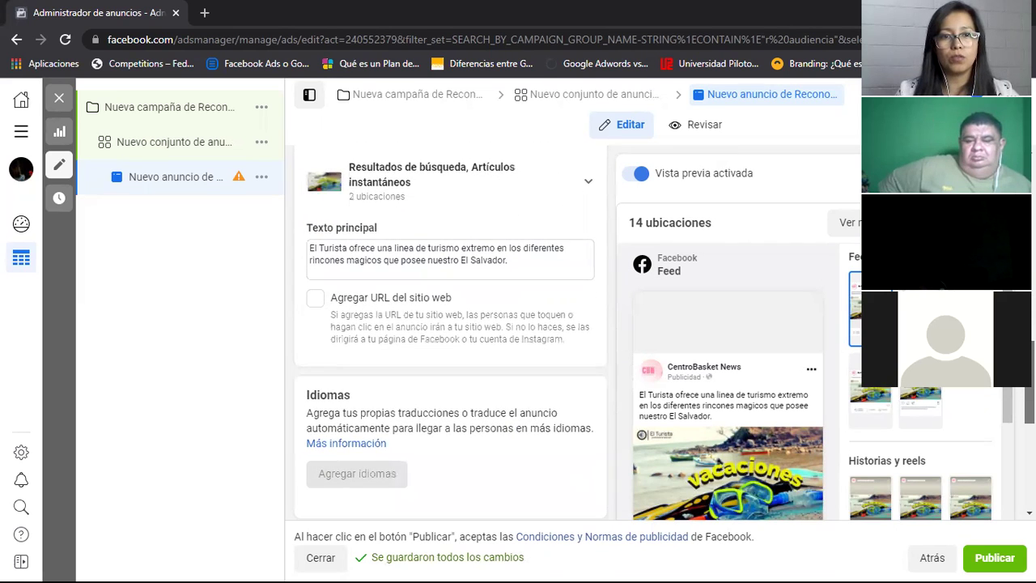
pyautogui.scroll(-2, 451, 340)
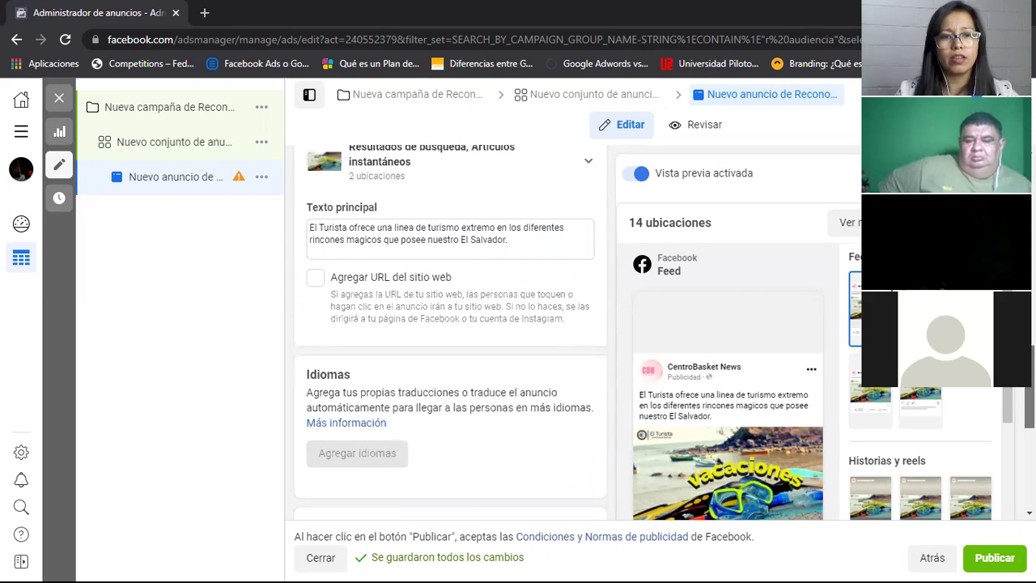
pyautogui.scroll(-2, 450, 340)
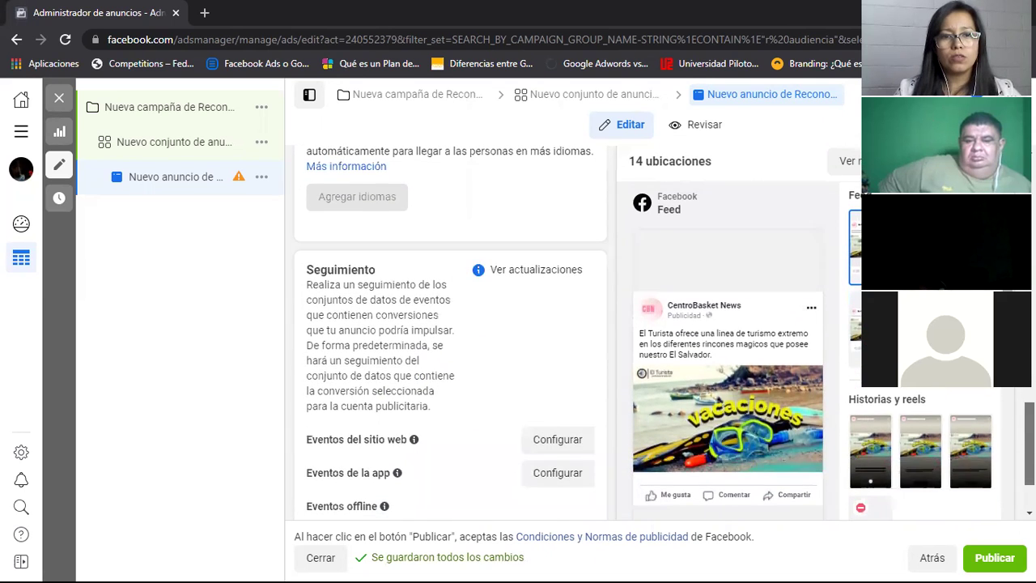
pyautogui.scroll(6, 450, 340)
pyautogui.scroll(-3, 451, 340)
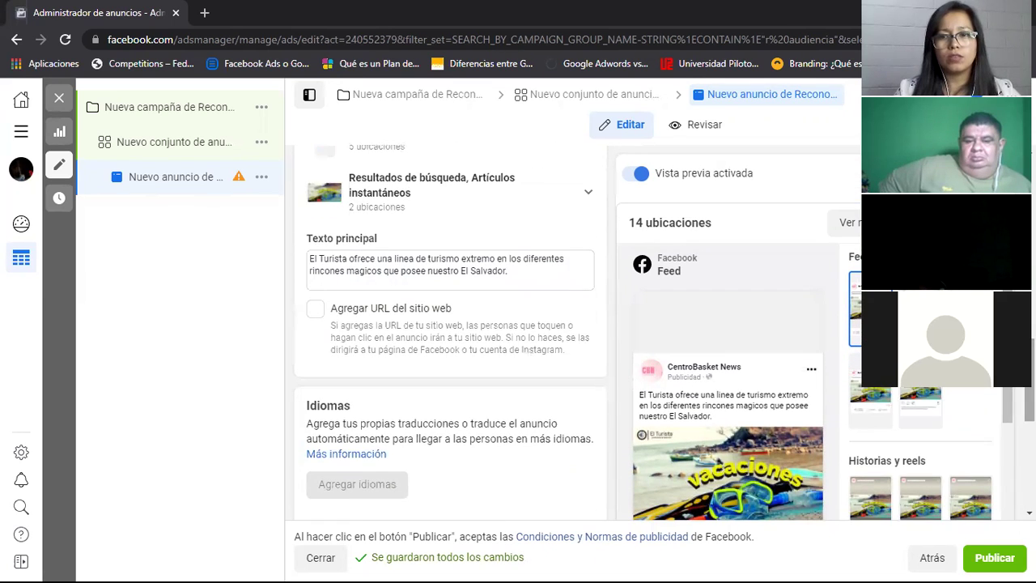
pyautogui.click(997, 559)
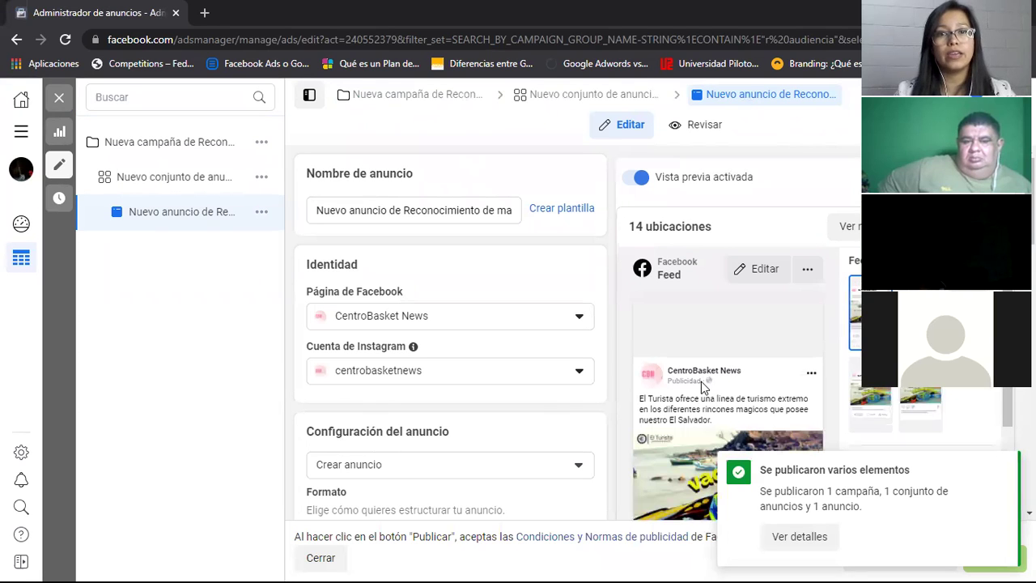
# Examine the published ad's identity, format and content sections
pyautogui.scroll(-2, 450, 340)
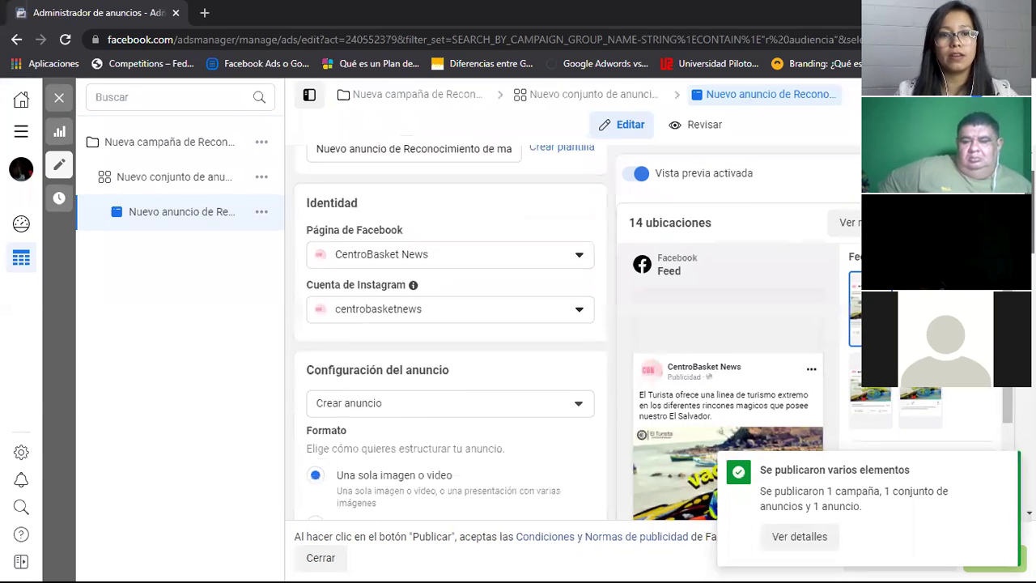
pyautogui.scroll(-5, 450, 332)
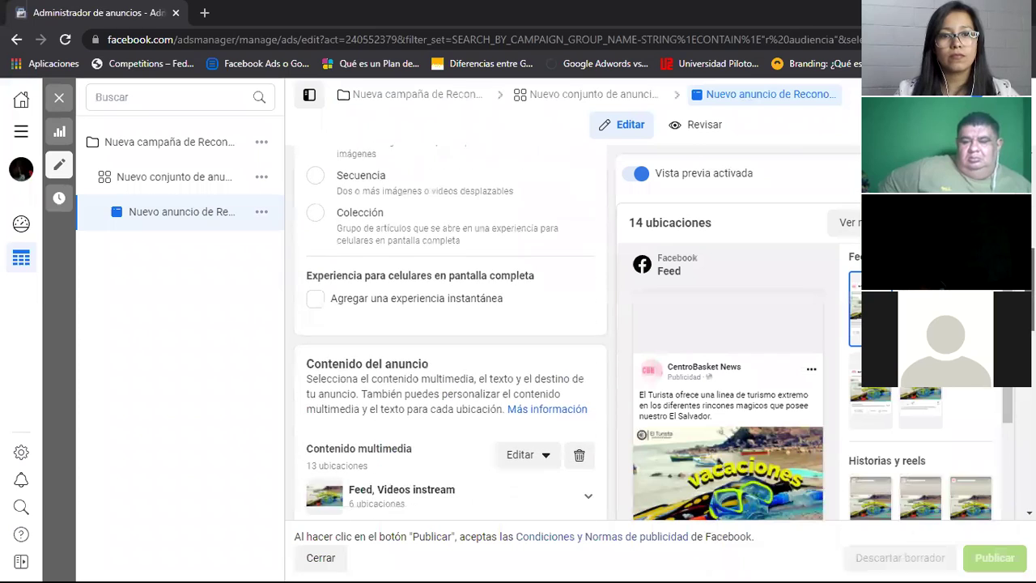
pyautogui.scroll(-8, 450, 340)
pyautogui.scroll(-3, 974, 496)
pyautogui.scroll(3, 974, 495)
pyautogui.scroll(10, 450, 340)
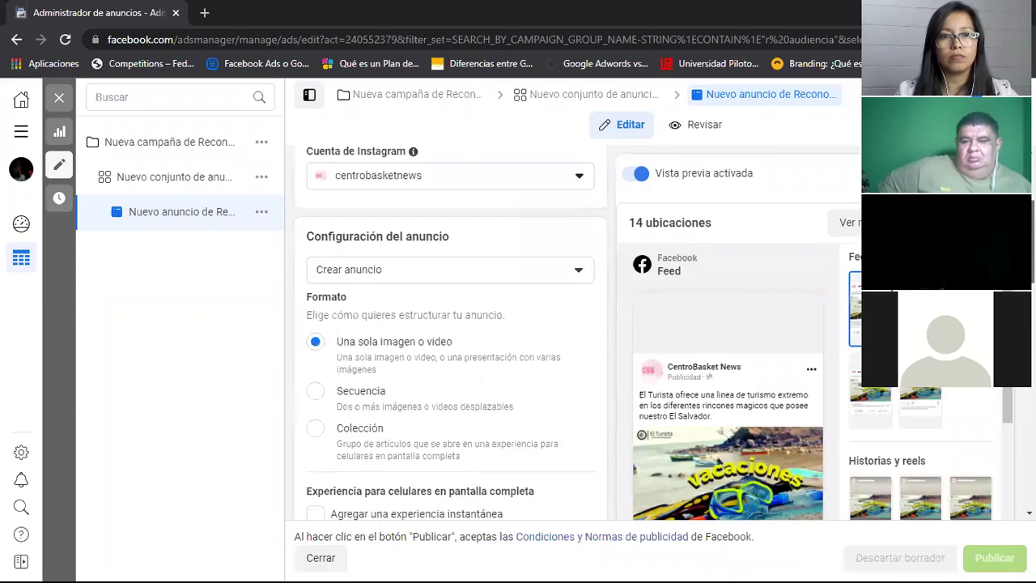
pyautogui.scroll(2, 450, 332)
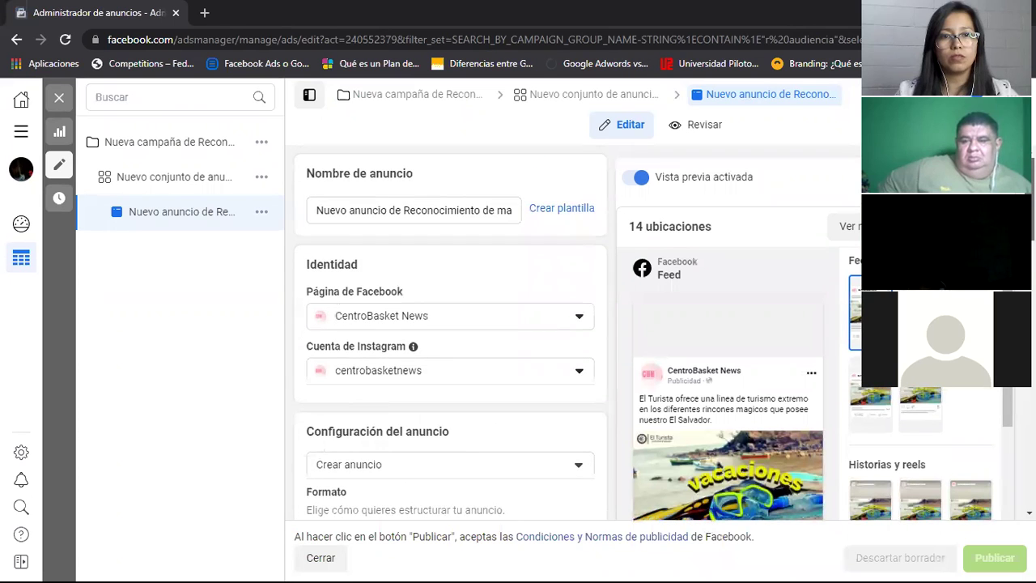
# Set the ad's configuration to Usar publicación existente
pyautogui.scroll(-6, 450, 332)
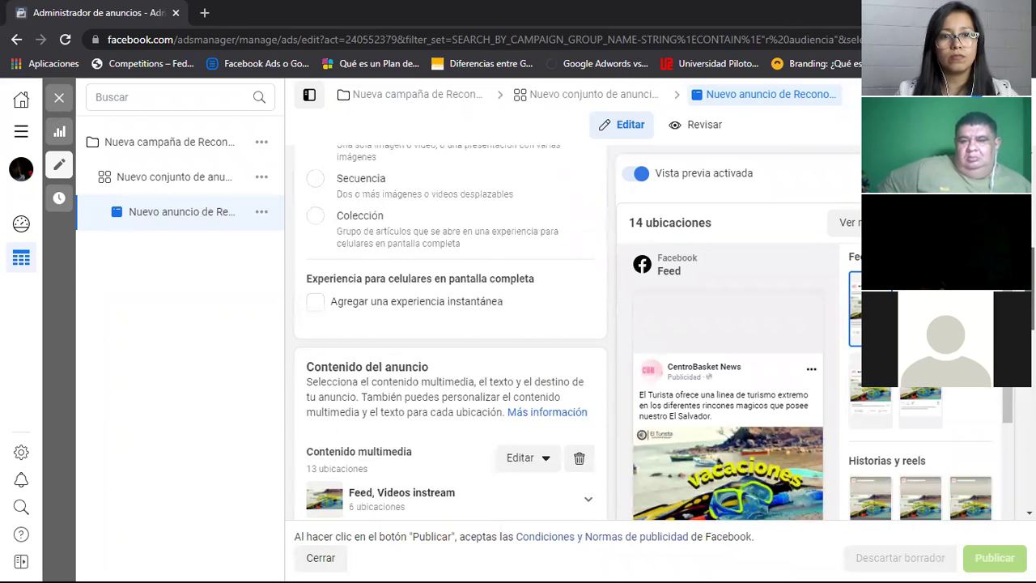
pyautogui.scroll(5, 450, 332)
pyautogui.scroll(-2, 468, 263)
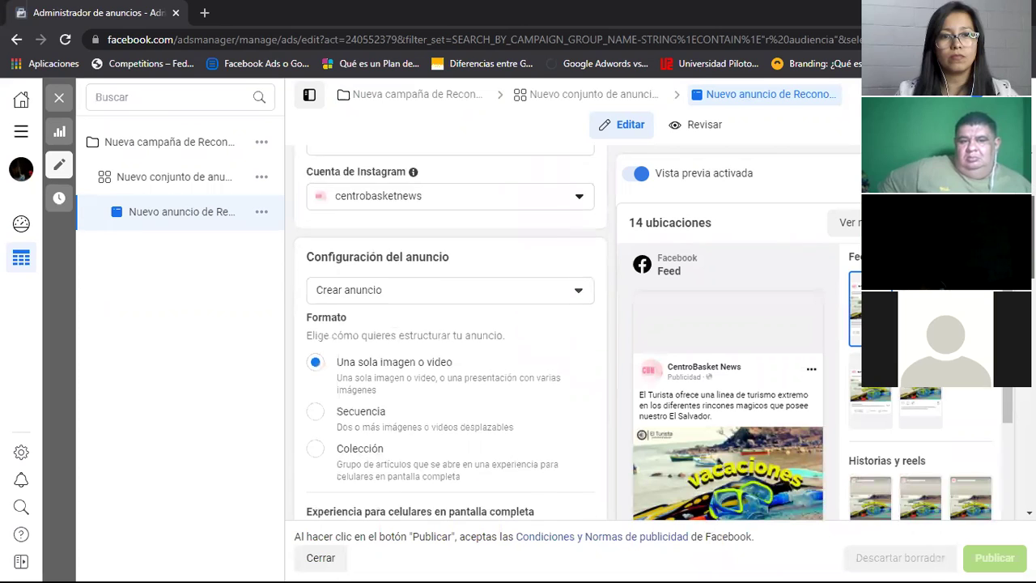
pyautogui.click(579, 231)
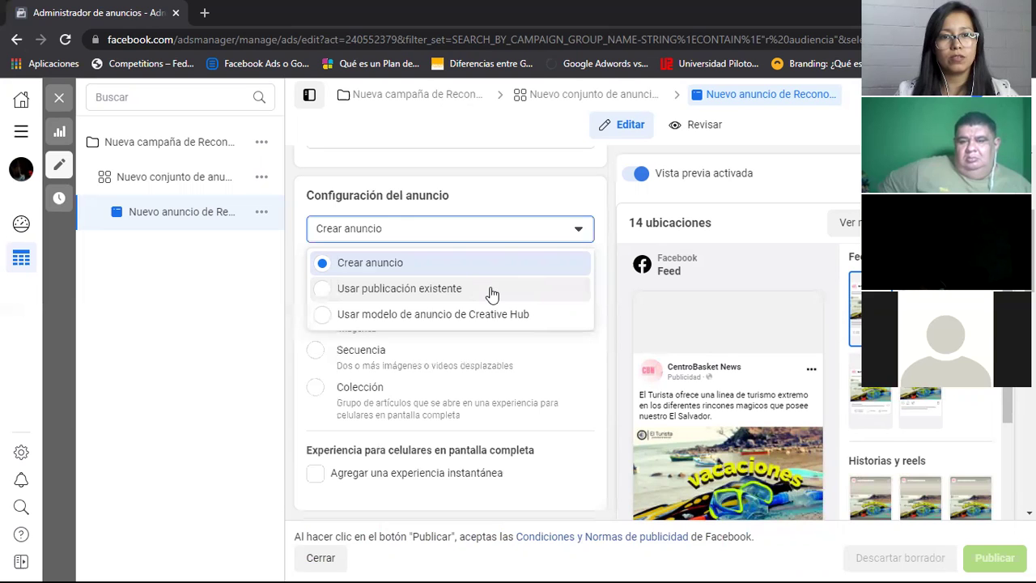
pyautogui.click(491, 294)
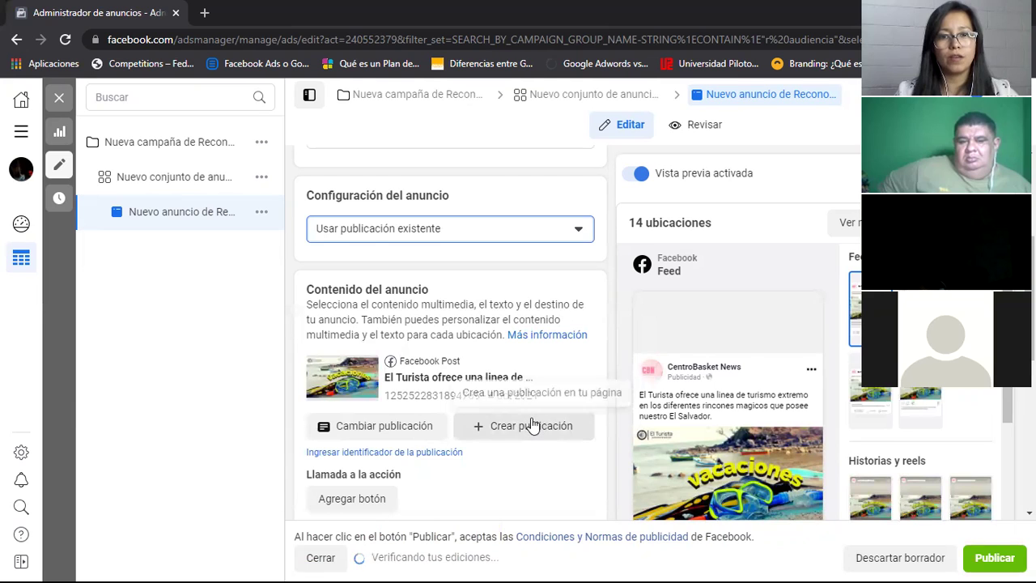
# Start a new page post for the ad and upload the image 5-FUERZAS-DE-PORTER to it
pyautogui.click(527, 425)
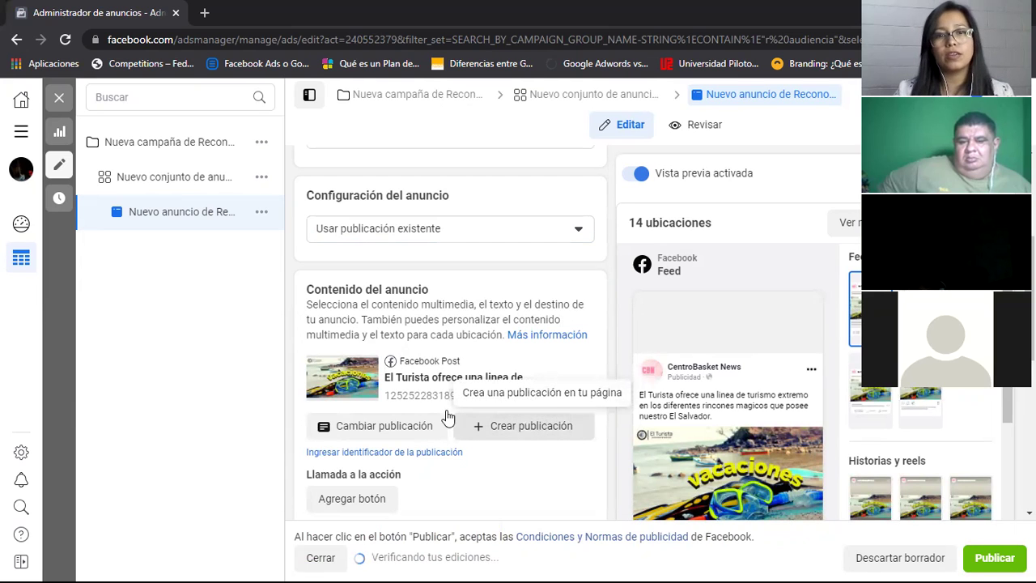
pyautogui.click(504, 434)
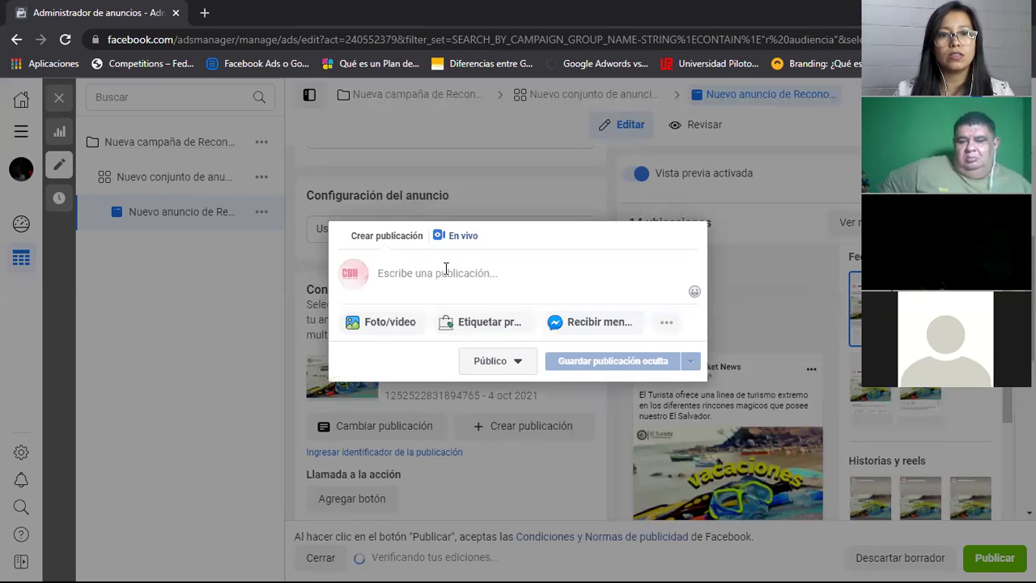
pyautogui.click(394, 323)
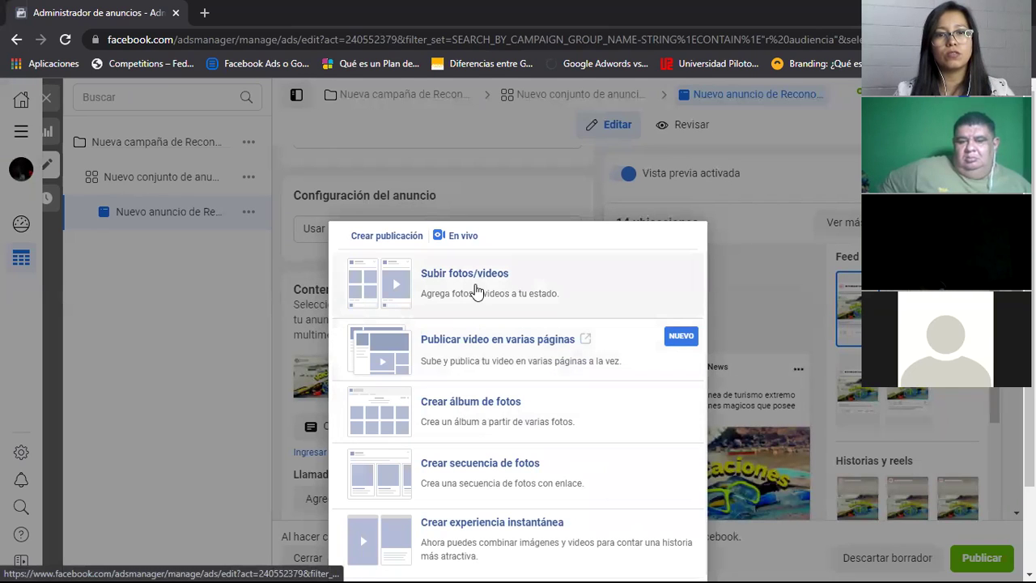
pyautogui.click(486, 278)
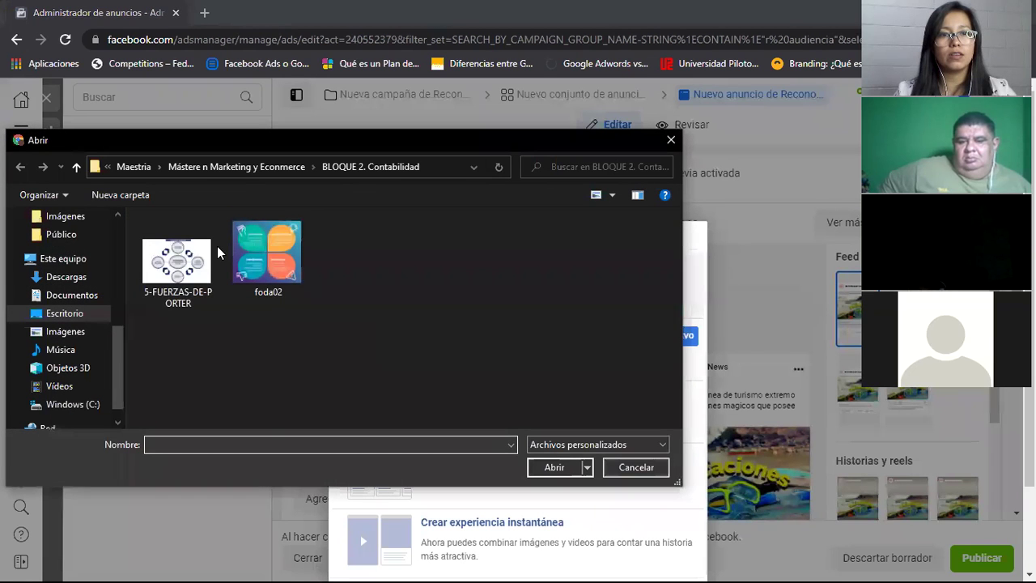
pyautogui.click(188, 267)
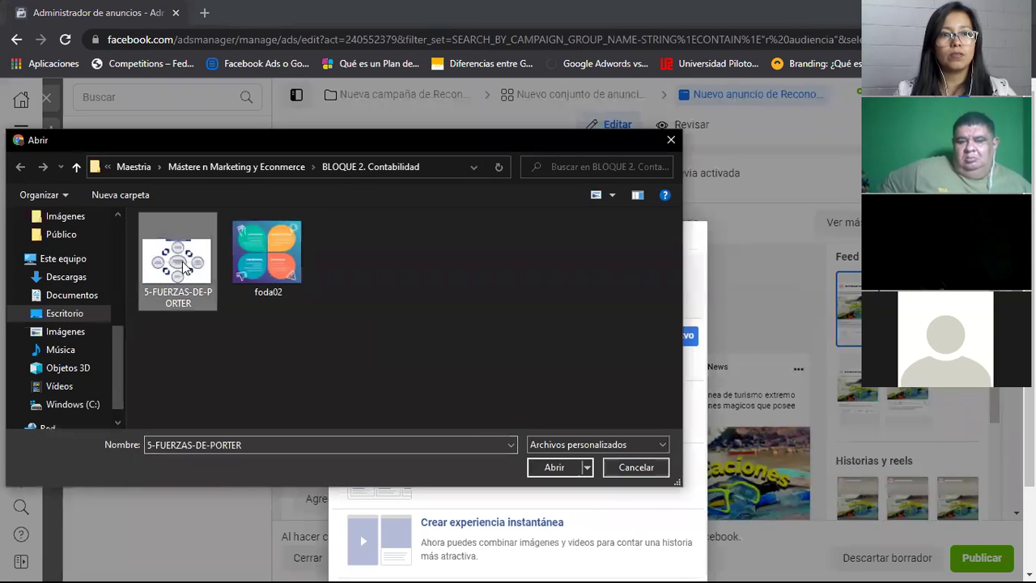
pyautogui.click(557, 468)
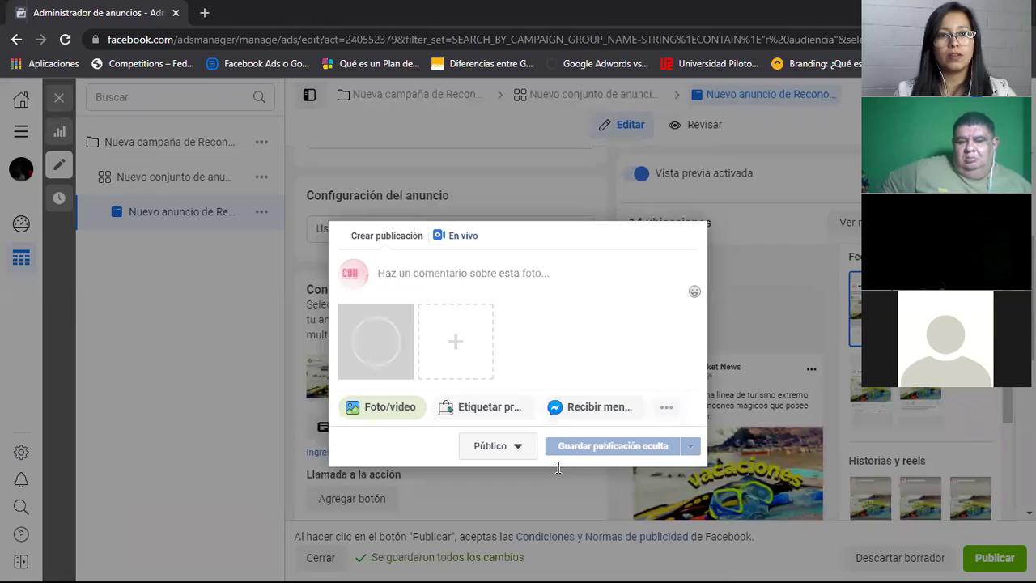
# Write "VsisitaSanta Ana ¡YA!" as the new post's text and close the post without saving it
pyautogui.click(454, 278)
pyautogui.write('VsisitaSanta Ana ¡YA!')
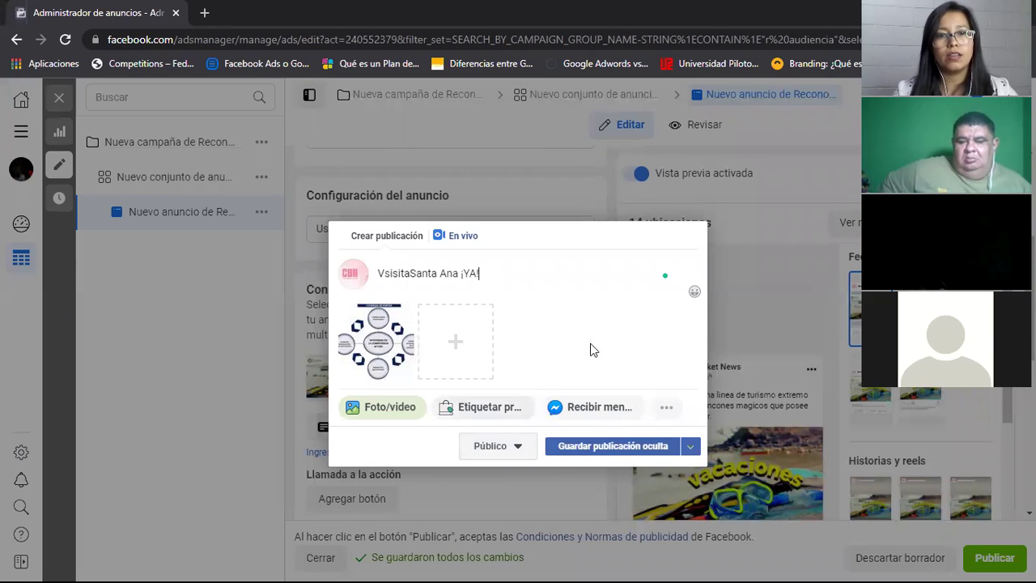
pyautogui.click(241, 397)
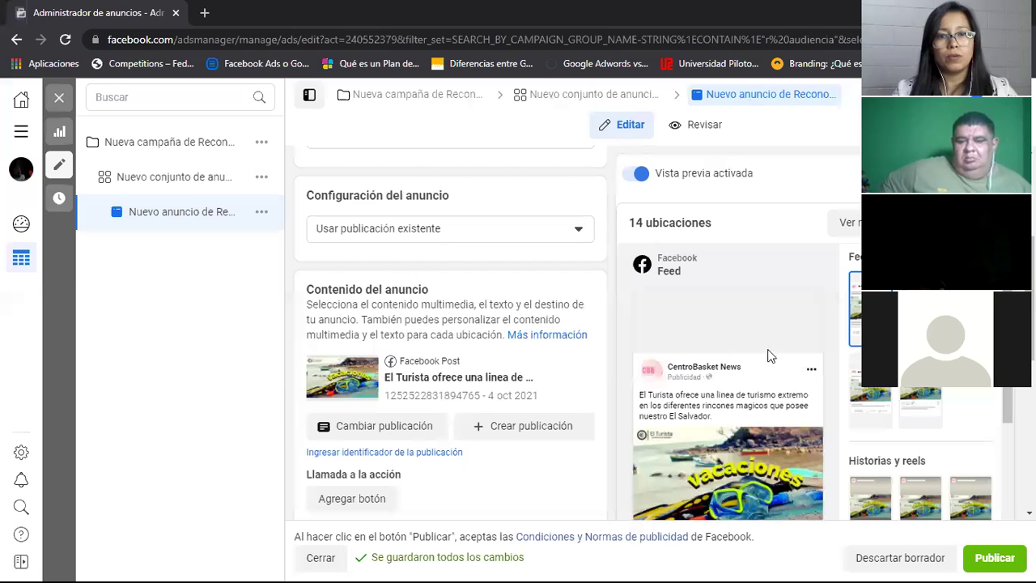
# View the available call-to-action buttons for the existing post and close the dialog without adding one
pyautogui.scroll(-3, 460, 304)
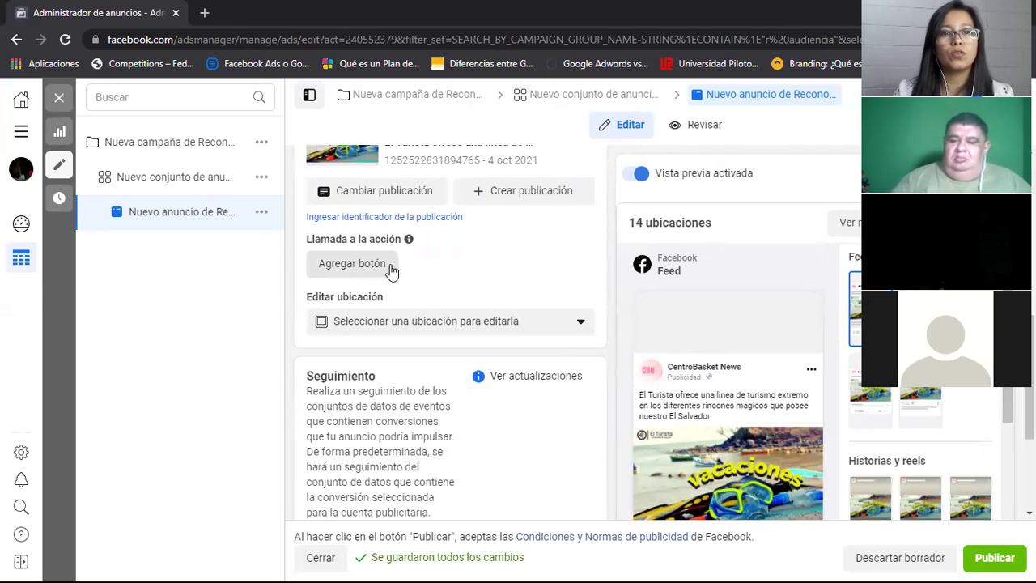
pyautogui.click(384, 271)
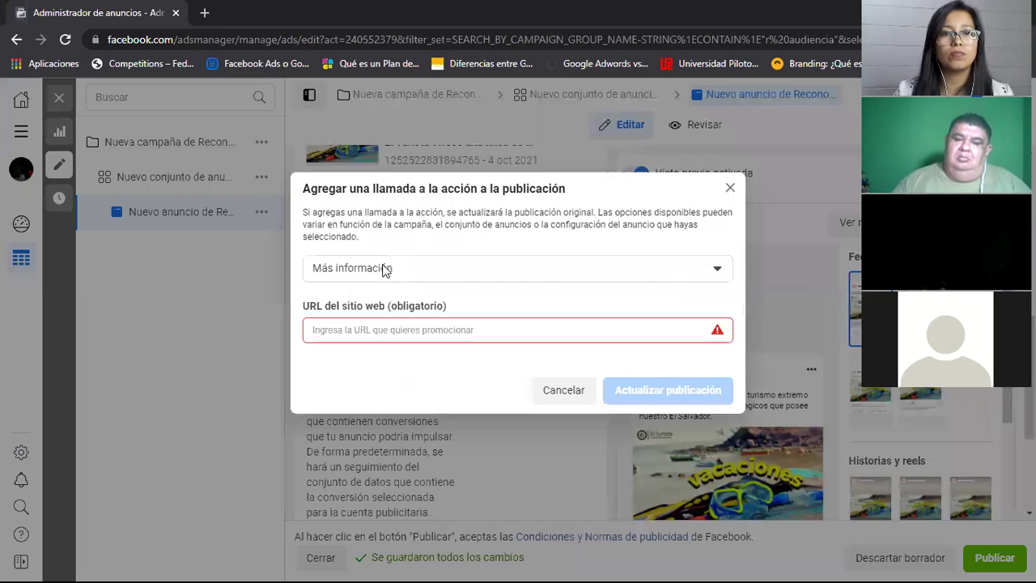
pyautogui.click(717, 271)
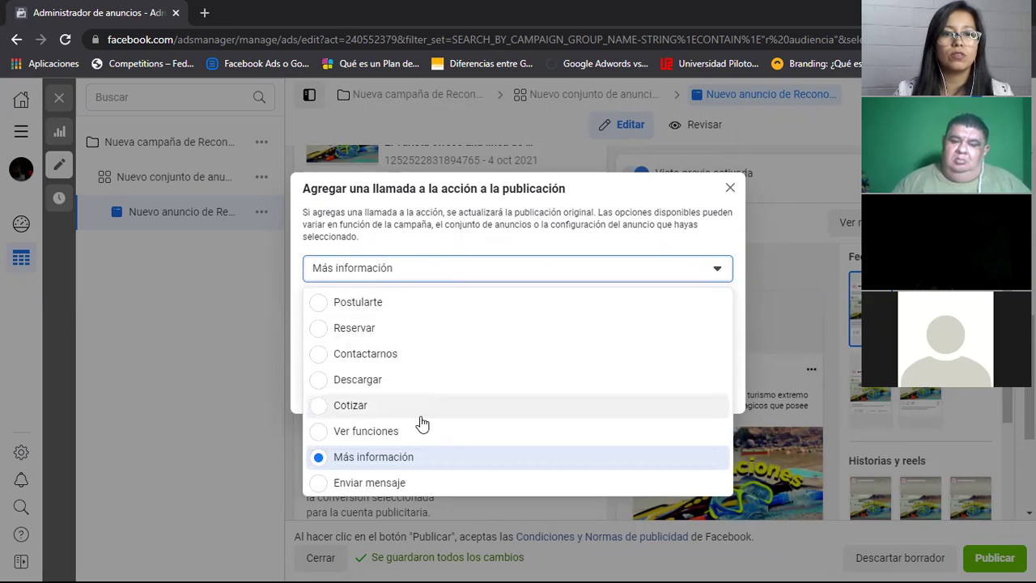
pyautogui.click(731, 191)
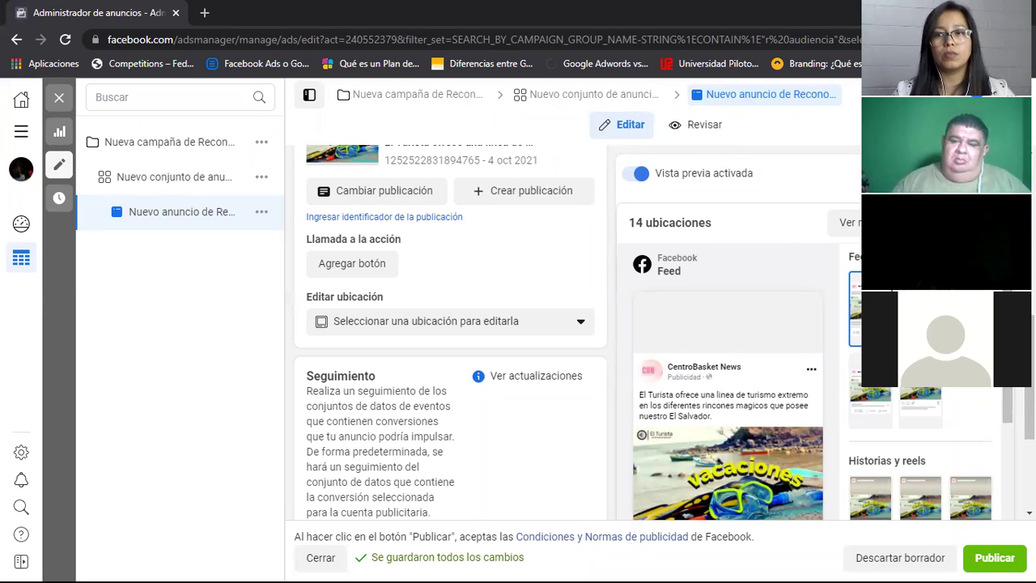
# Check the tracking settings and placement previews and publish the ad with the existing post
pyautogui.scroll(-3, 567, 332)
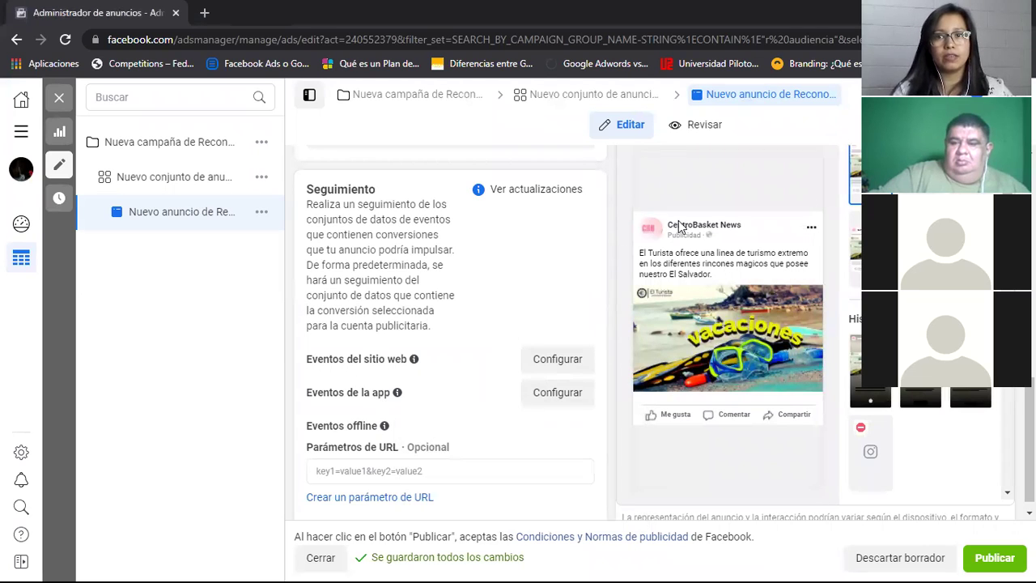
pyautogui.scroll(-1, 664, 332)
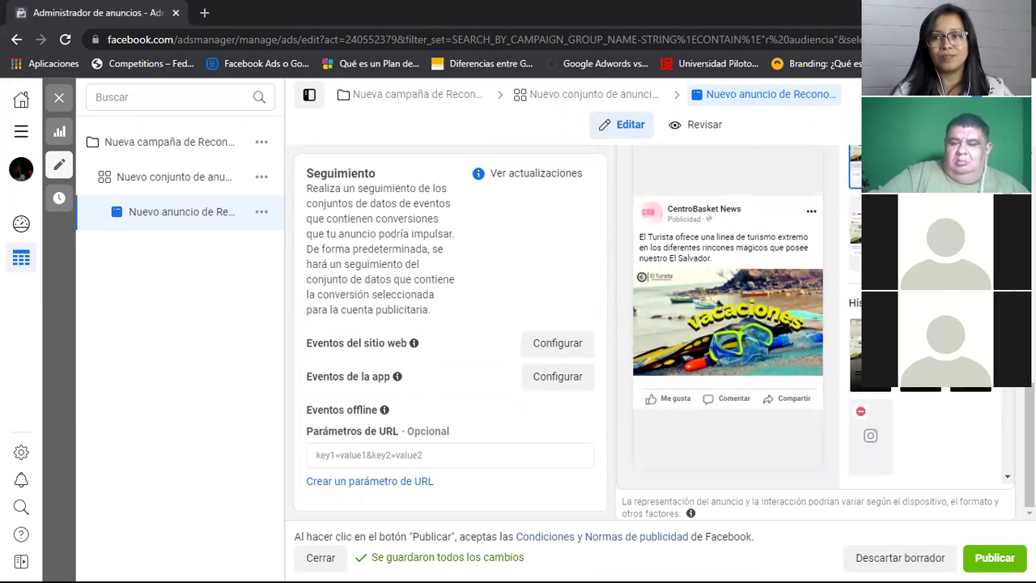
pyautogui.scroll(-1, 931, 340)
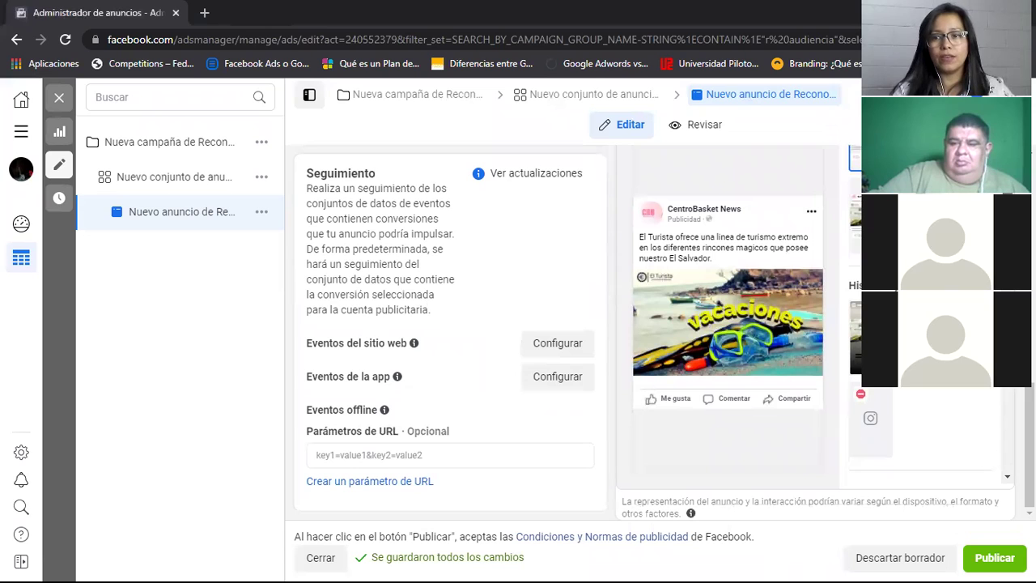
pyautogui.scroll(-1, 932, 340)
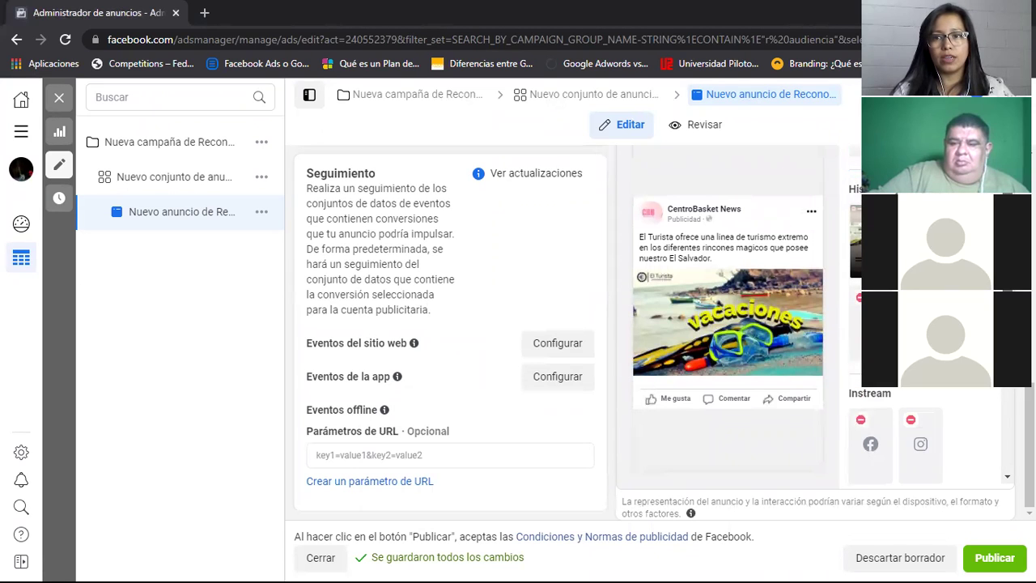
pyautogui.click(981, 565)
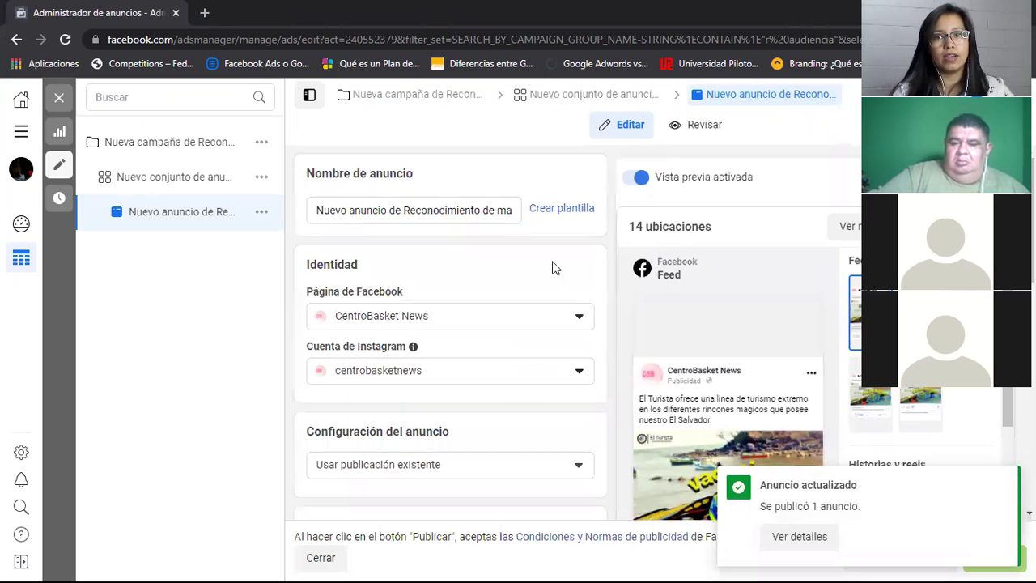
# Dismiss the publication notice and look over the updated ad's content and tracking settings
pyautogui.scroll(-15, 450, 324)
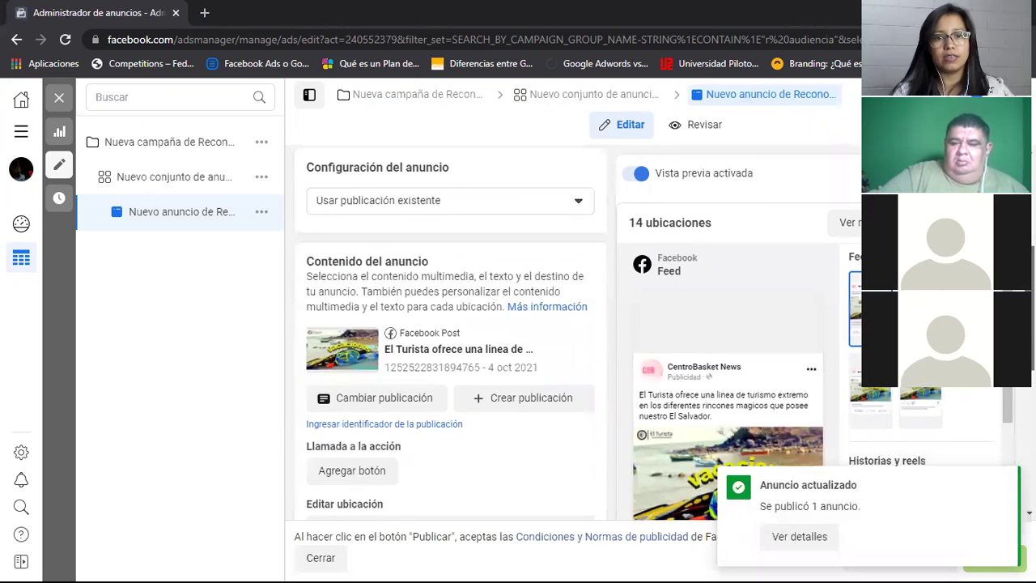
pyautogui.moveTo(860, 562)
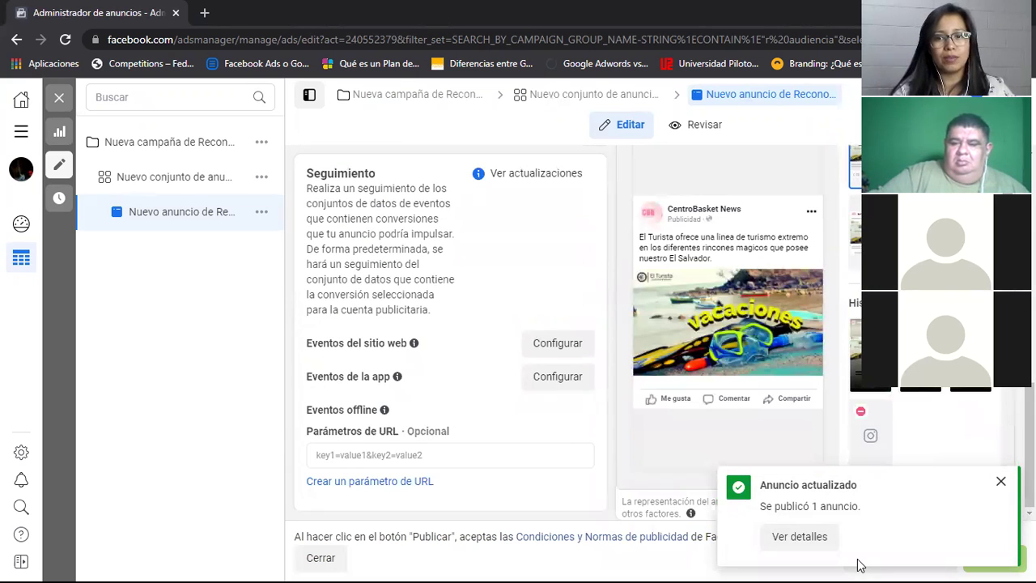
pyautogui.click(1001, 481)
pyautogui.scroll(15, 450, 324)
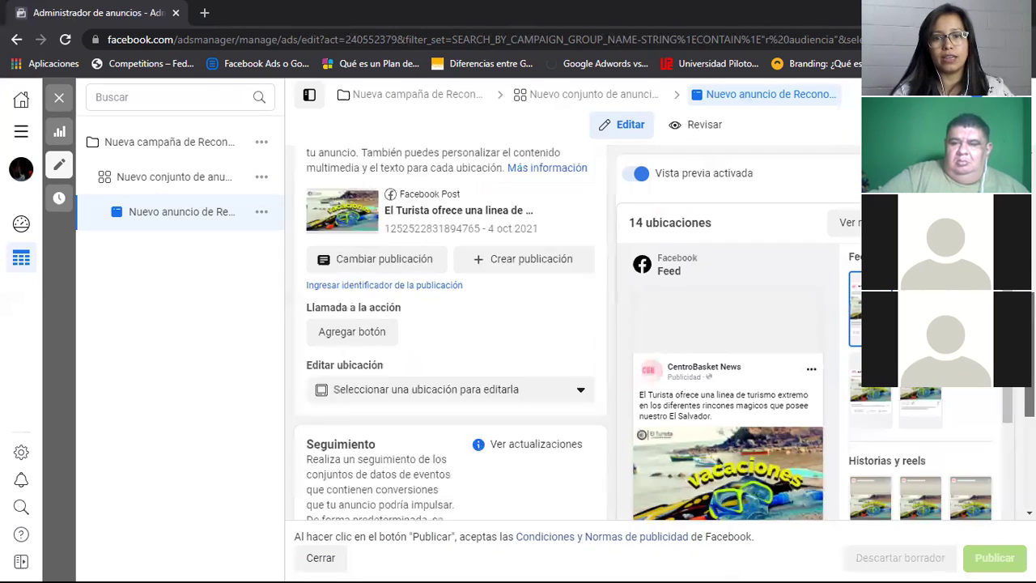